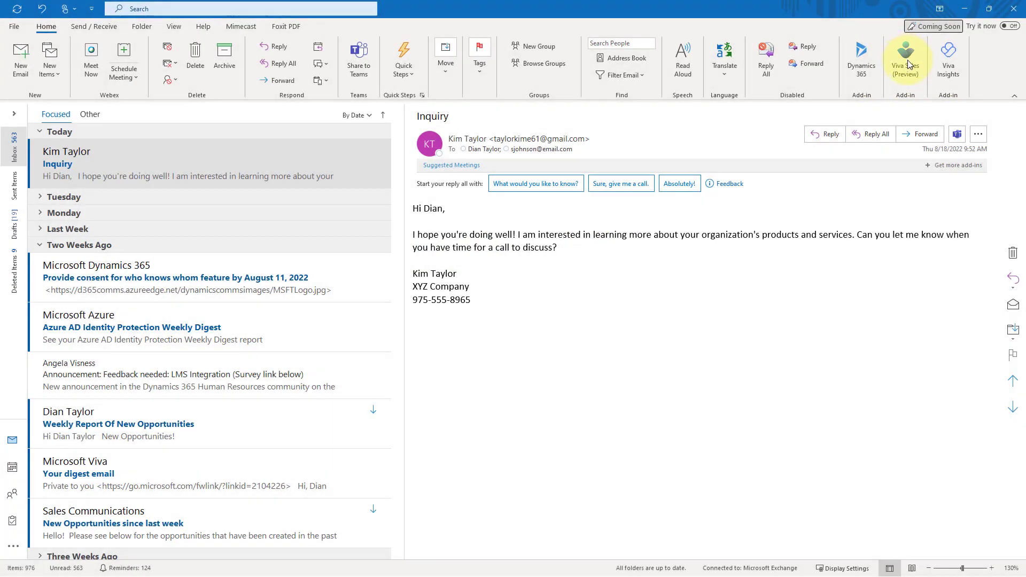
Open the Viva Sales (Preview) add-in pane beside the Inquiry email.
{"action": "left_click", "coordinate": [905, 62]}
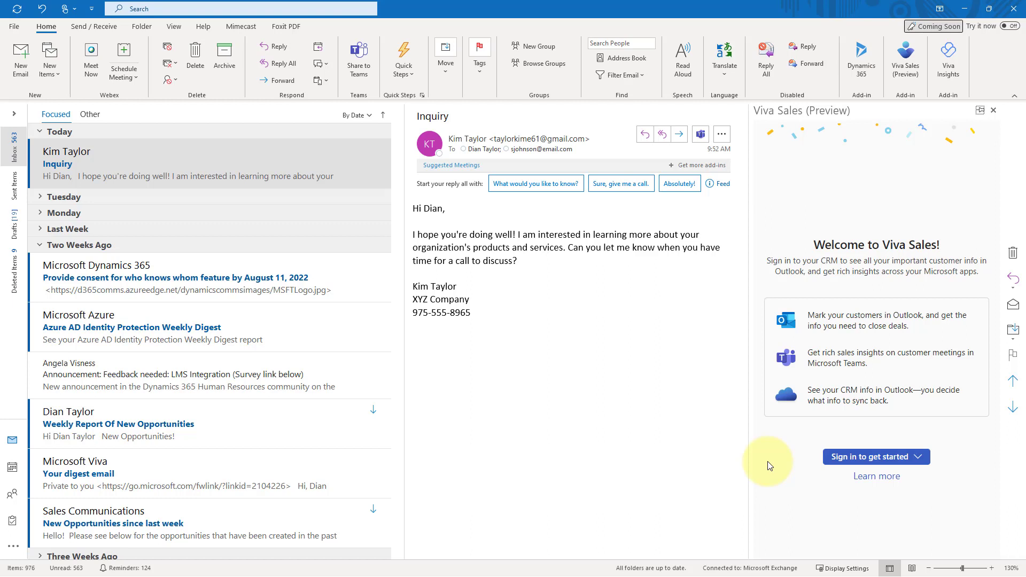
Sign in to Viva Sales with Dynamics 365 using the last listed environment and get started.
{"action": "left_click", "coordinate": [920, 458]}
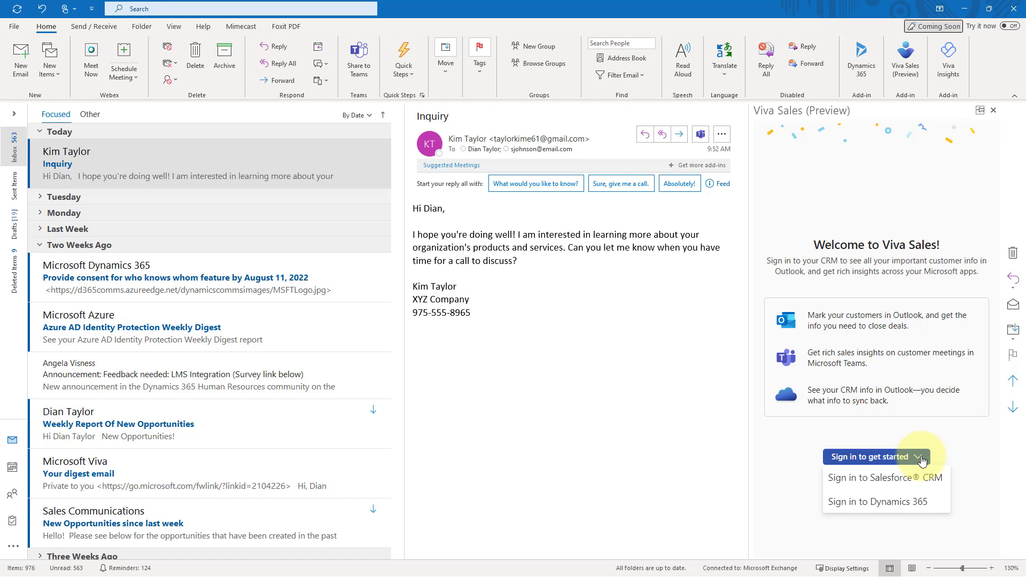
{"action": "left_click", "coordinate": [900, 504]}
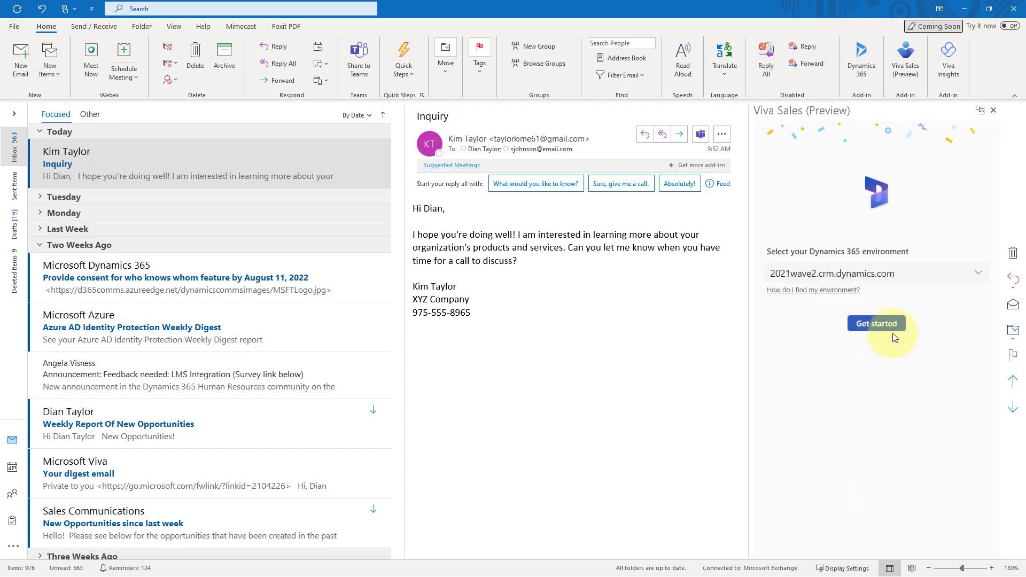
{"action": "left_click", "coordinate": [978, 276]}
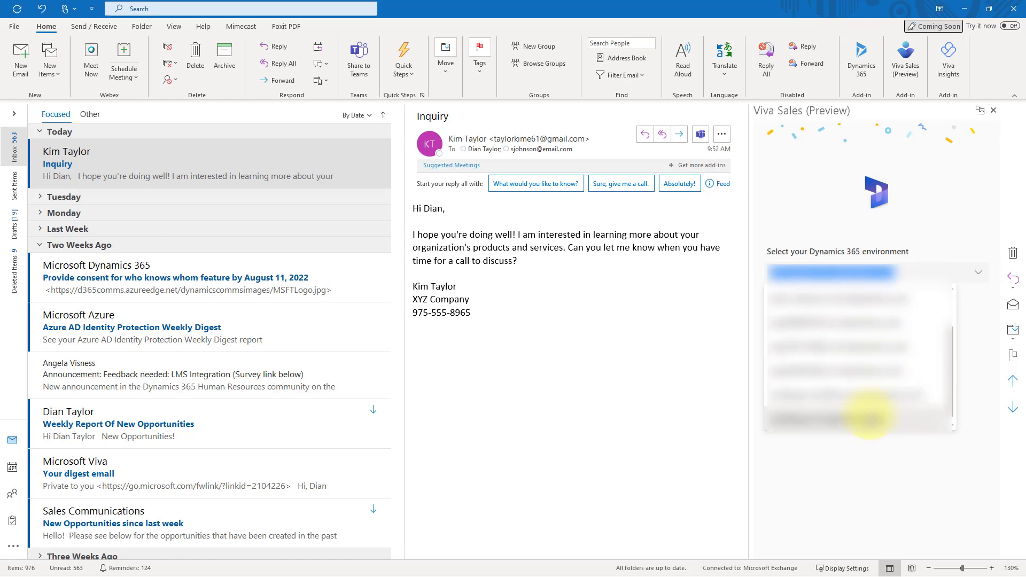
{"action": "left_click", "coordinate": [869, 418]}
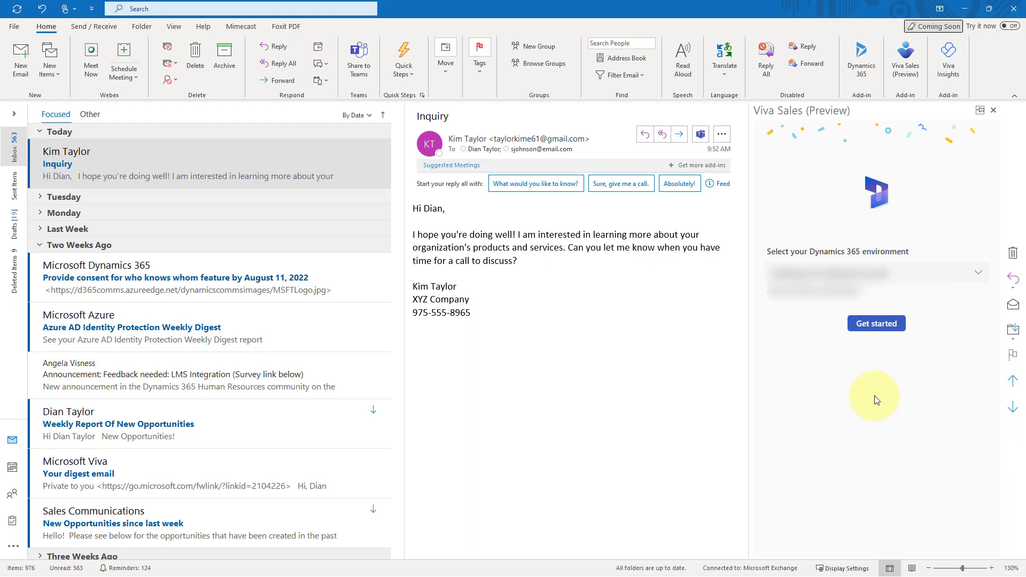
{"action": "left_click", "coordinate": [882, 326]}
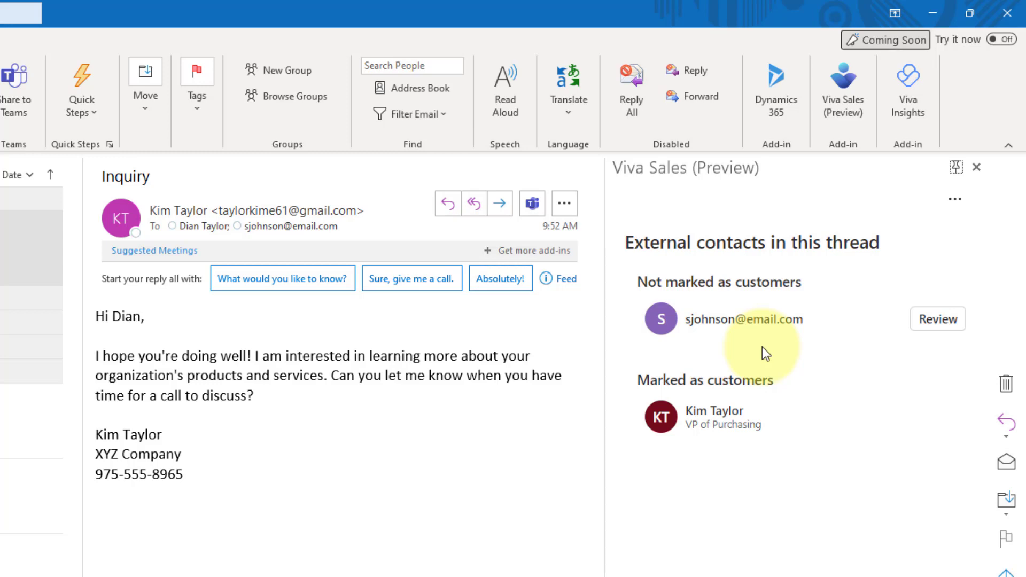
Let the Viva Sales pane finish loading the thread's external contacts.
{"action": "mouse_move", "coordinate": [746, 424]}
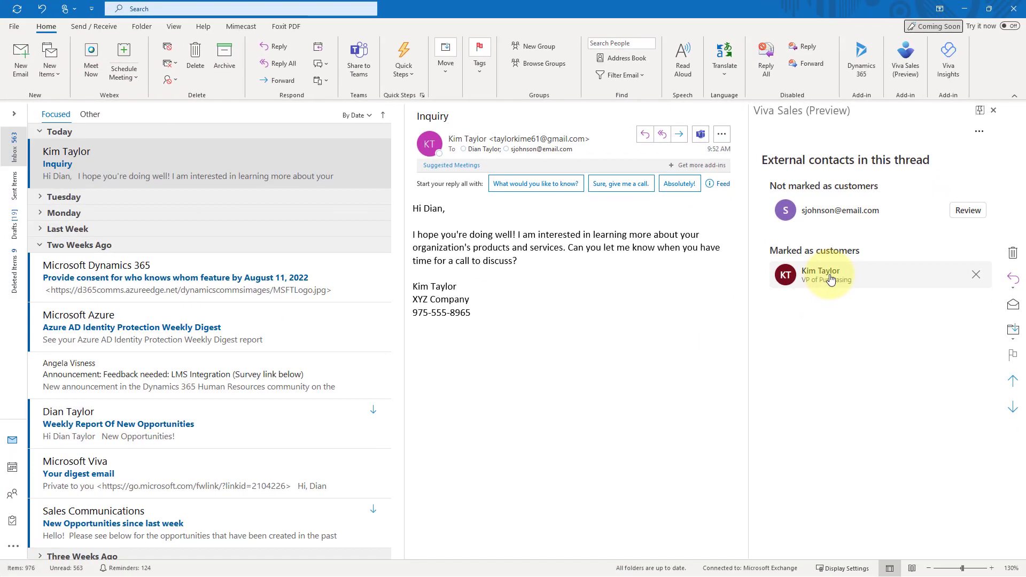
Open the sender's customer details and add a personal note about them in Notes.
{"action": "left_click", "coordinate": [729, 422]}
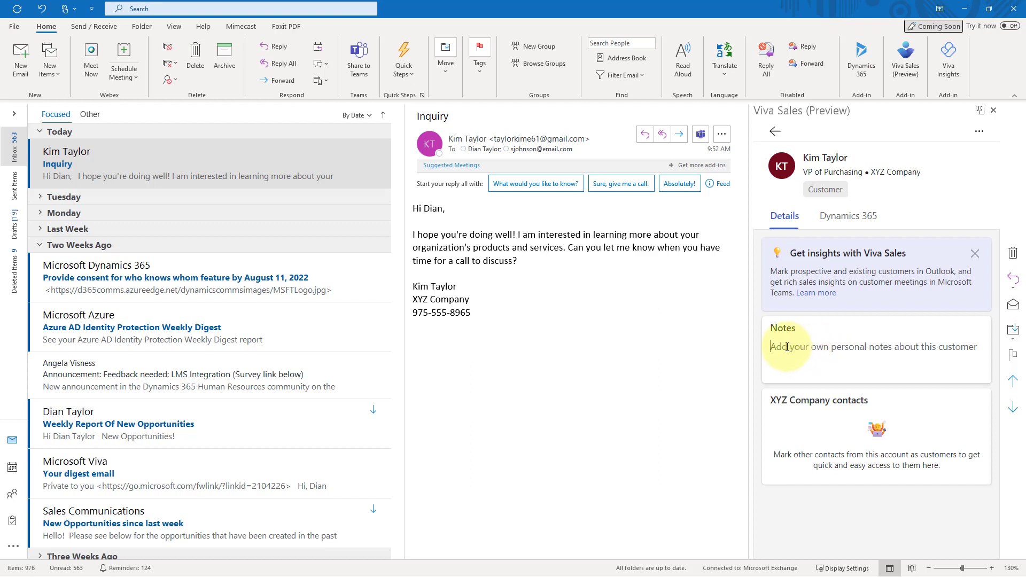
{"action": "left_click", "coordinate": [787, 347]}
{"action": "type", "text": "My not"}
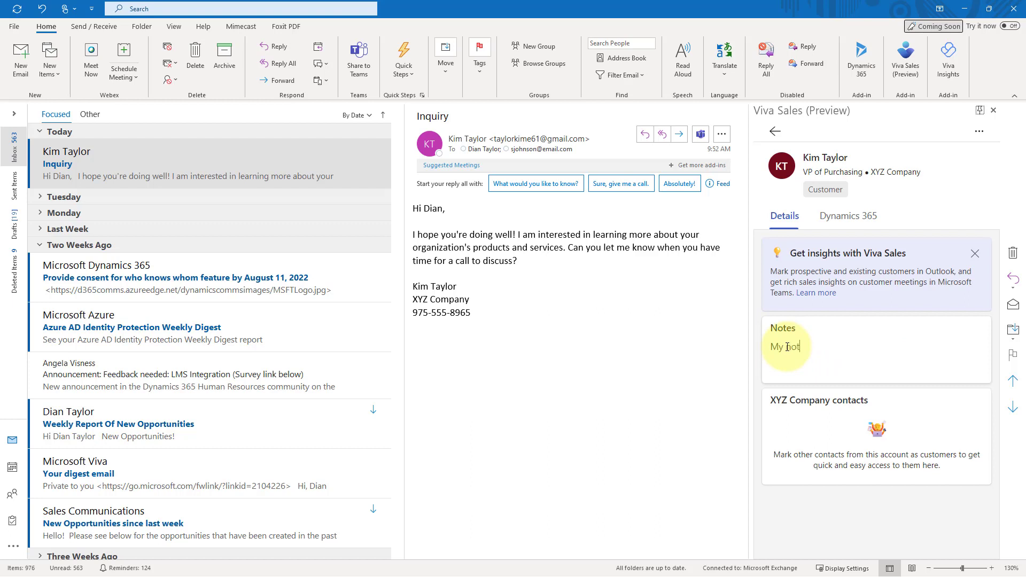
{"action": "type", "text": "es about Kim here."}
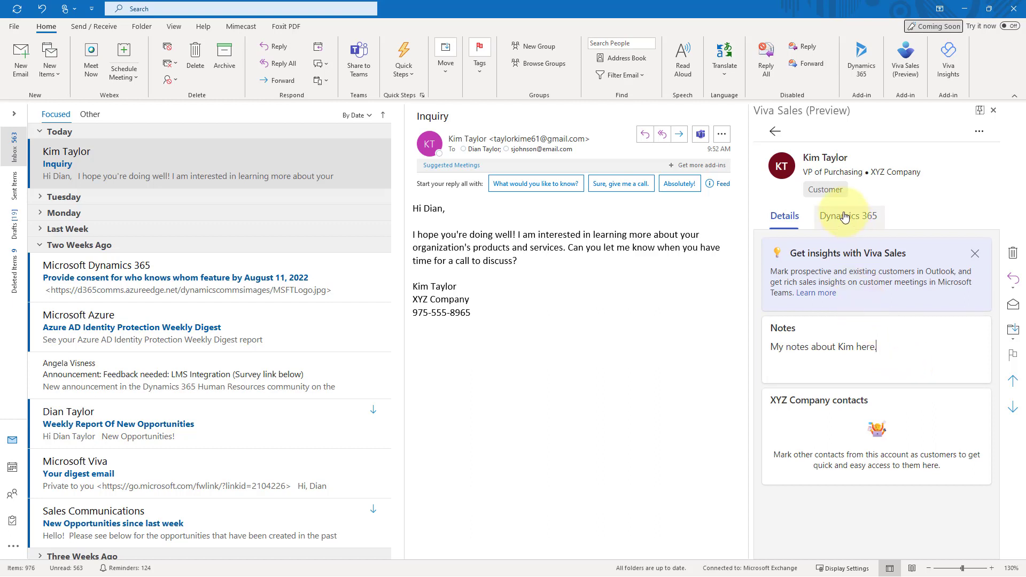
{"action": "left_click", "coordinate": [978, 131]}
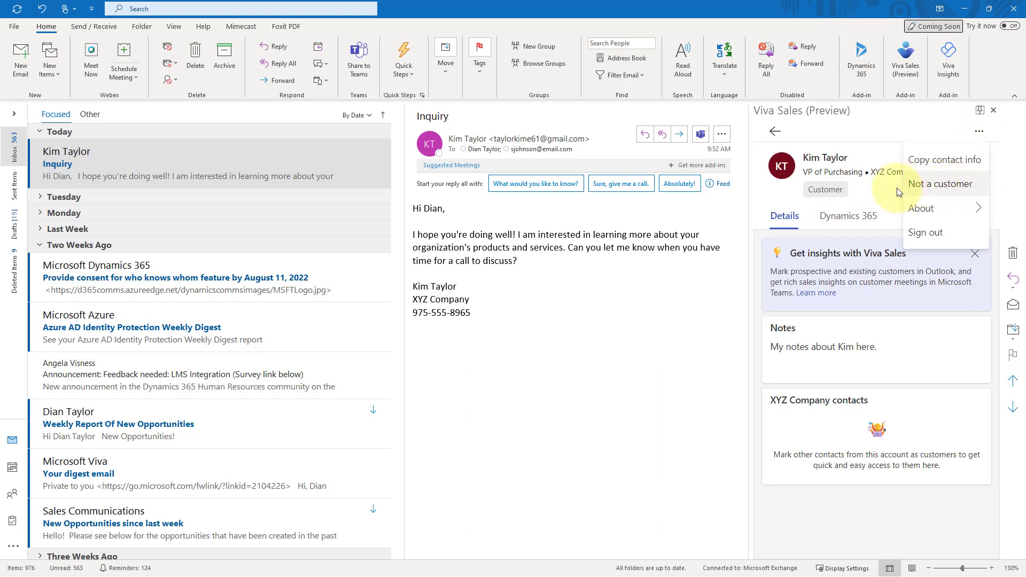
{"action": "left_click", "coordinate": [881, 194]}
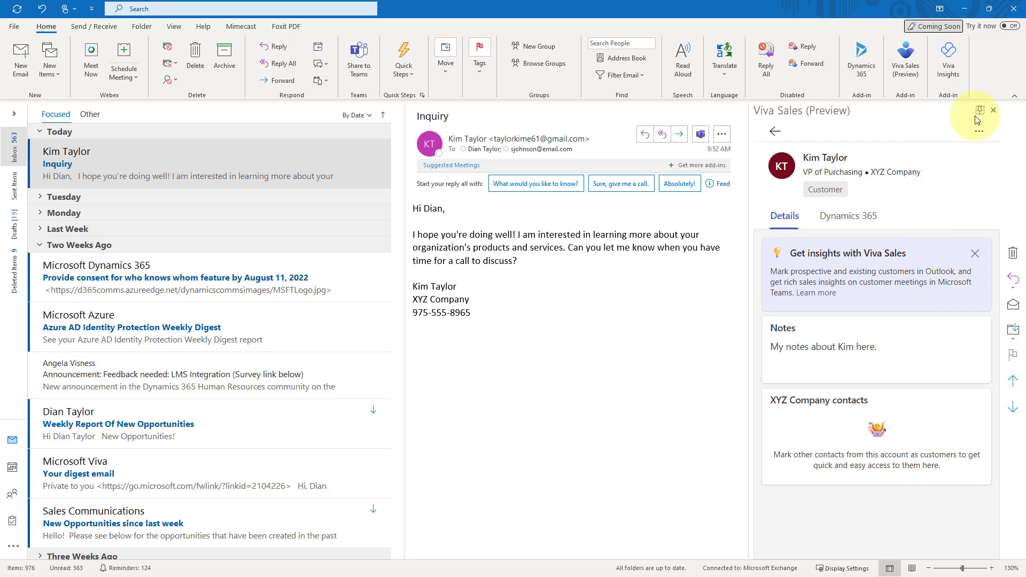
{"action": "left_click", "coordinate": [979, 131]}
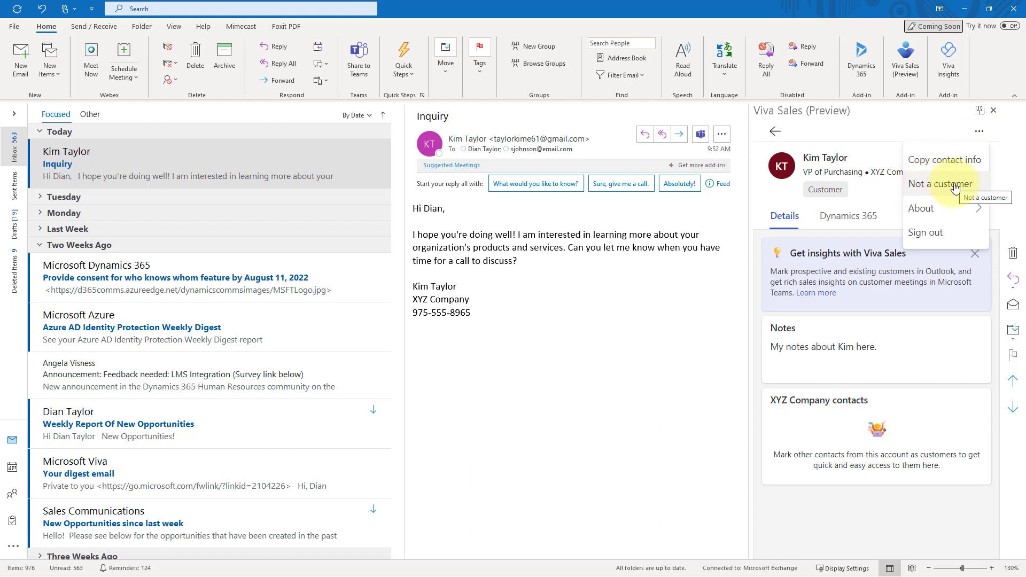
{"action": "left_click", "coordinate": [978, 133]}
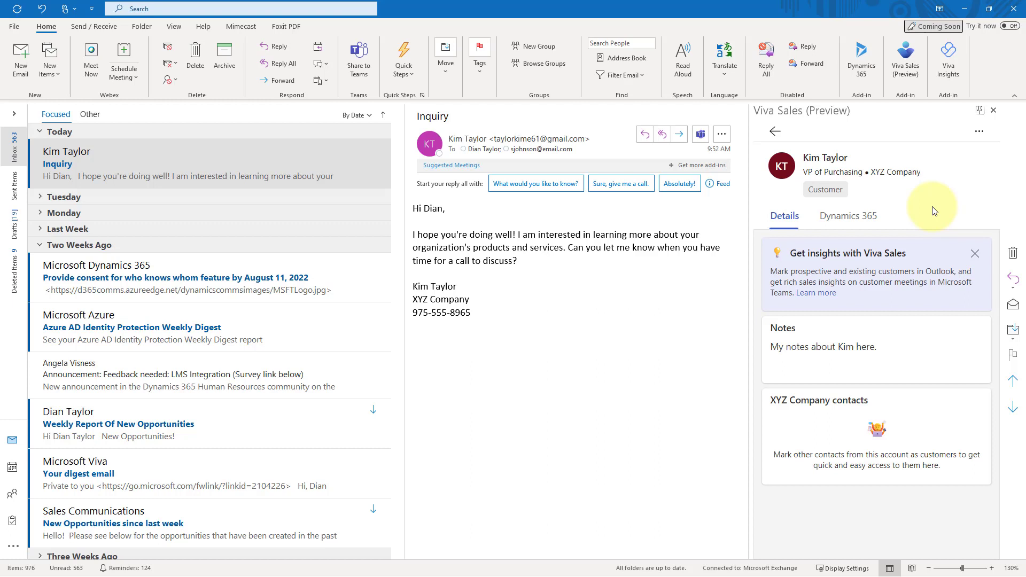
{"action": "left_click", "coordinate": [979, 131]}
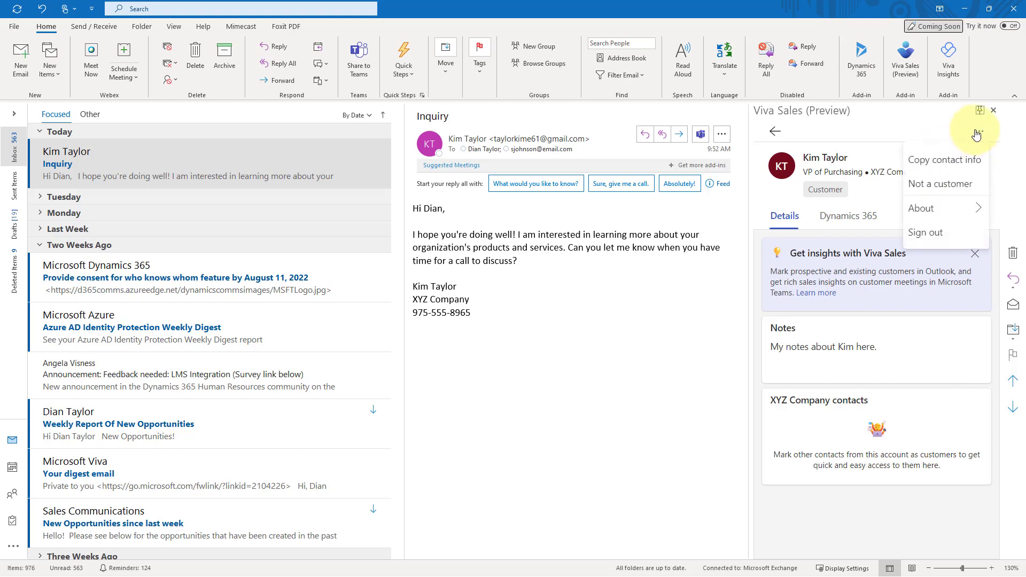
{"action": "left_click", "coordinate": [881, 199]}
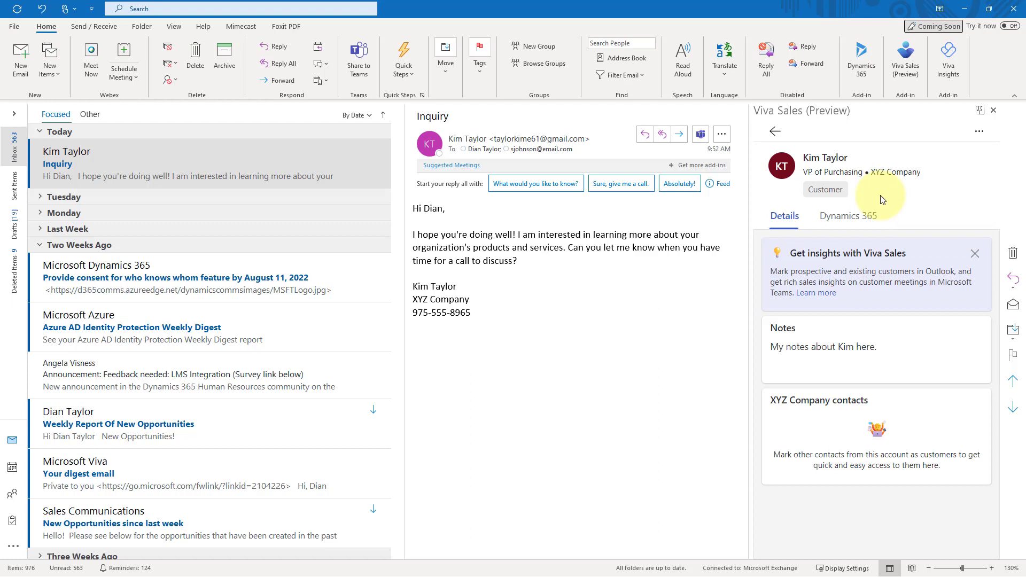
Review the sender's Dynamics 365 contact card, two opportunities and XYZ Company account.
{"action": "left_click", "coordinate": [842, 220]}
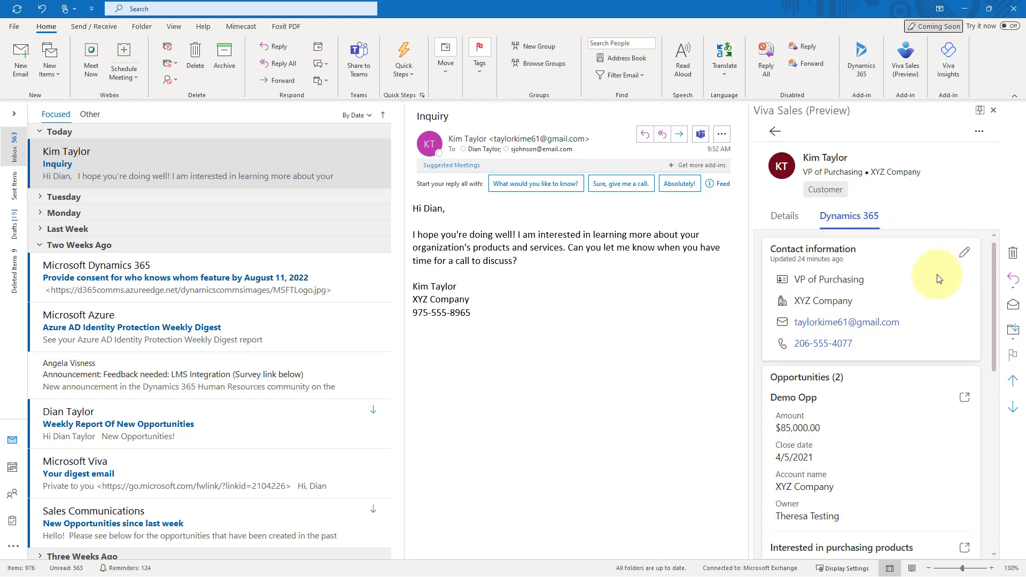
{"action": "scroll", "coordinate": [939, 279], "scroll_direction": "down", "scroll_amount": 1}
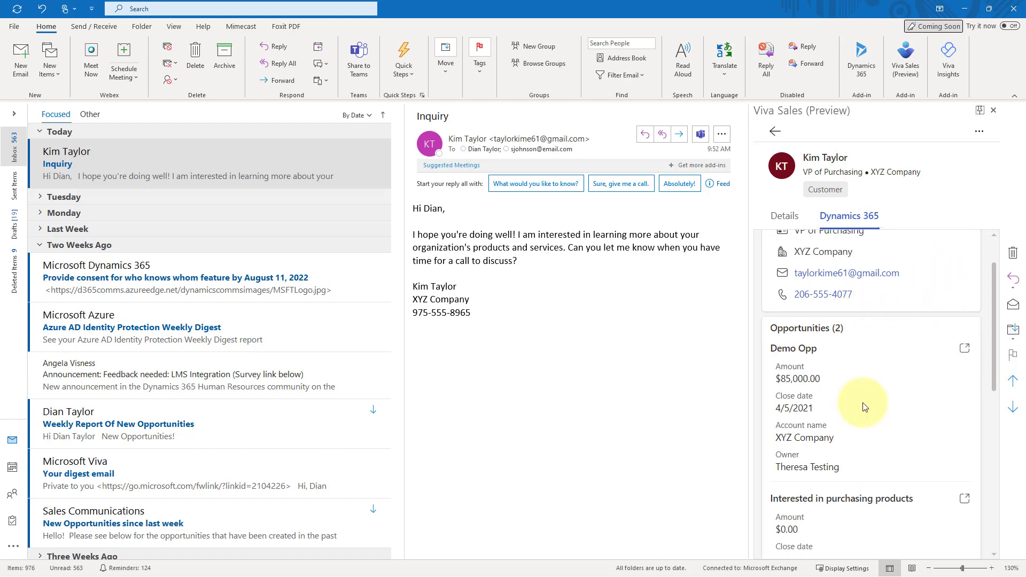
{"action": "scroll", "coordinate": [861, 375], "scroll_direction": "up", "scroll_amount": 1}
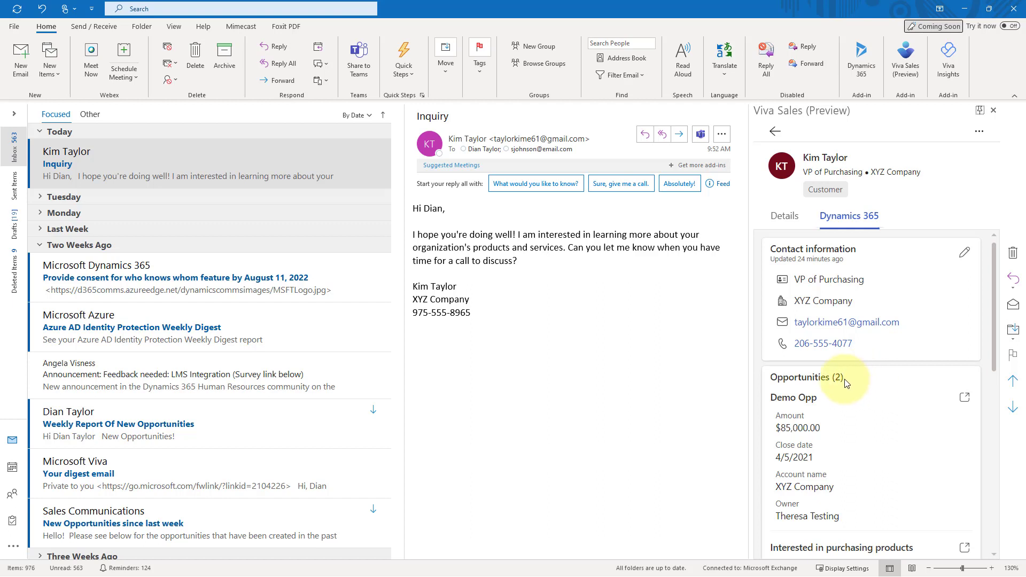
{"action": "scroll", "coordinate": [864, 446], "scroll_direction": "down", "scroll_amount": 1}
{"action": "scroll", "coordinate": [865, 447], "scroll_direction": "down", "scroll_amount": 1}
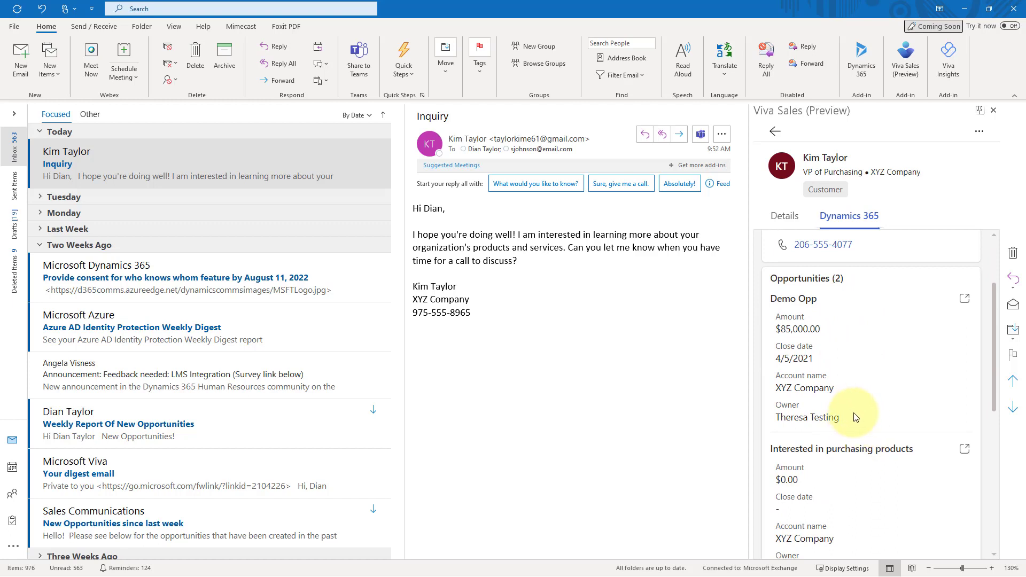
{"action": "scroll", "coordinate": [855, 417], "scroll_direction": "up", "scroll_amount": 1}
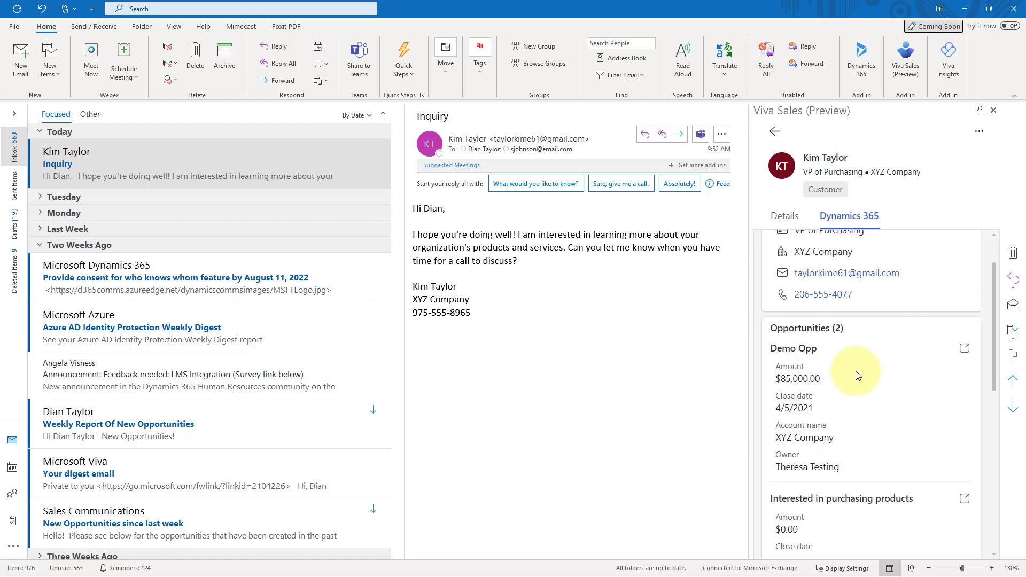
{"action": "scroll", "coordinate": [855, 374], "scroll_direction": "down", "scroll_amount": 2}
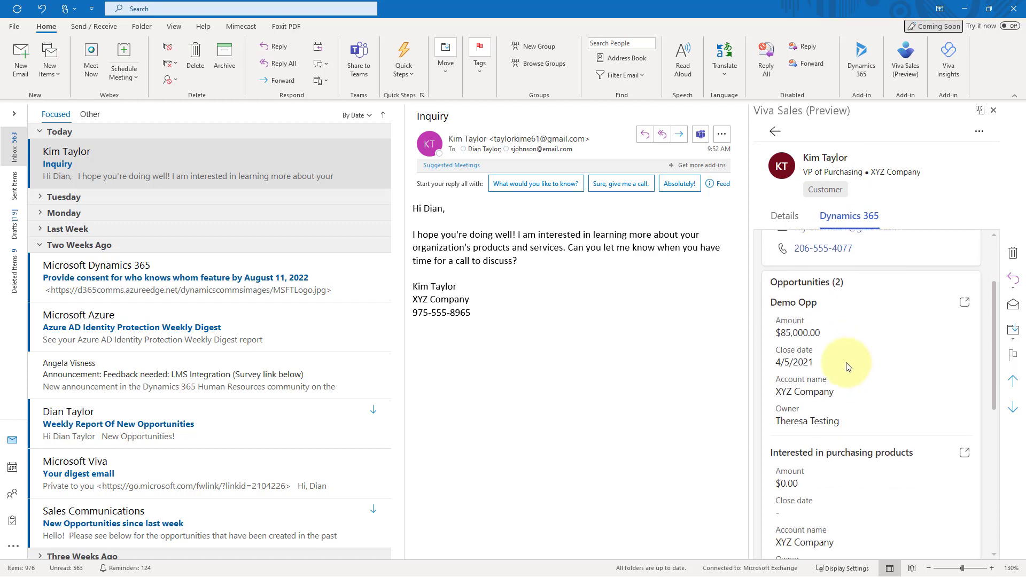
{"action": "scroll", "coordinate": [844, 384], "scroll_direction": "down", "scroll_amount": 3}
{"action": "scroll", "coordinate": [843, 400], "scroll_direction": "down", "scroll_amount": 2}
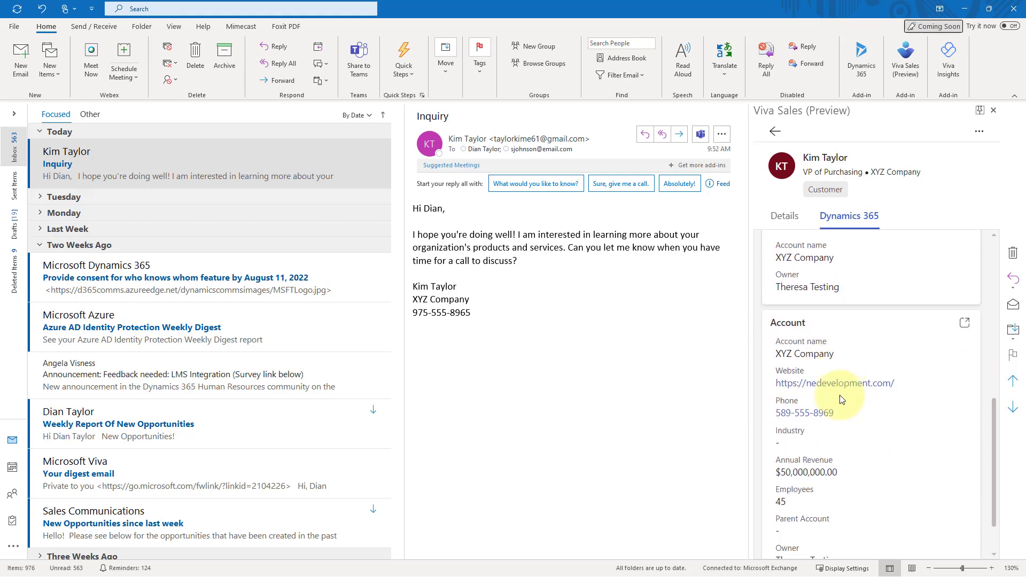
{"action": "scroll", "coordinate": [840, 399], "scroll_direction": "up", "scroll_amount": 8}
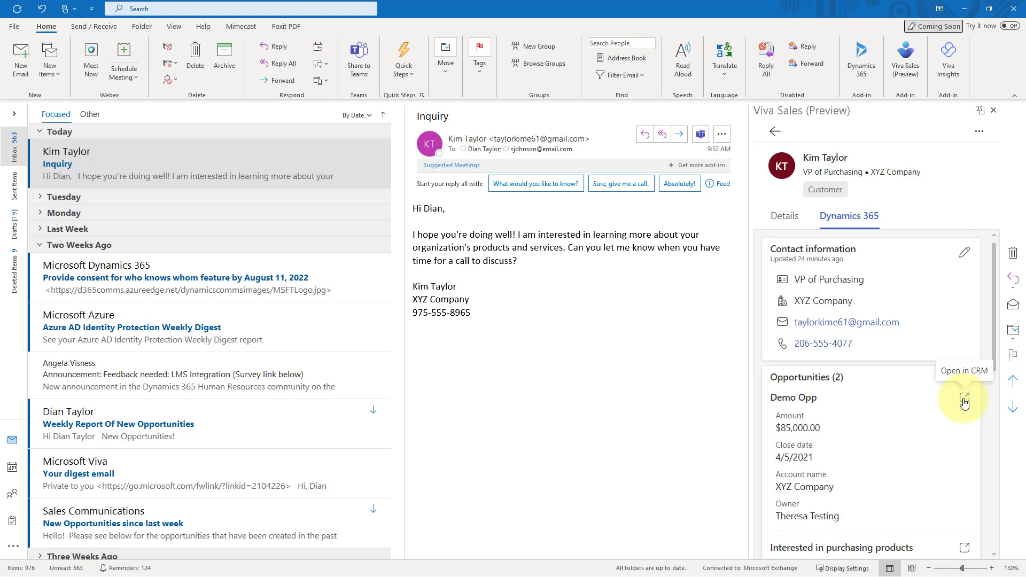
{"action": "scroll", "coordinate": [940, 419], "scroll_direction": "down", "scroll_amount": 5}
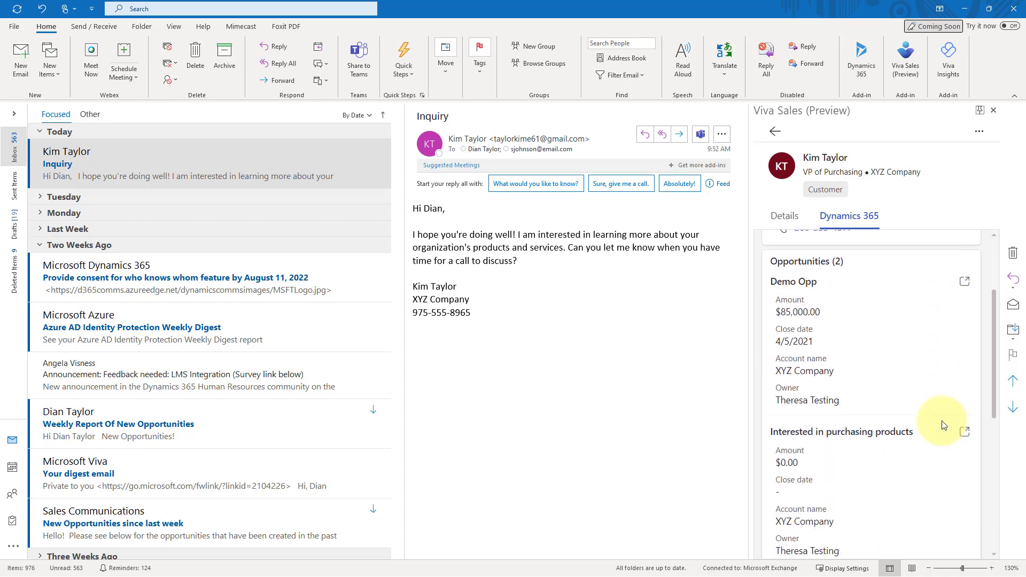
{"action": "scroll", "coordinate": [943, 425], "scroll_direction": "down", "scroll_amount": 3}
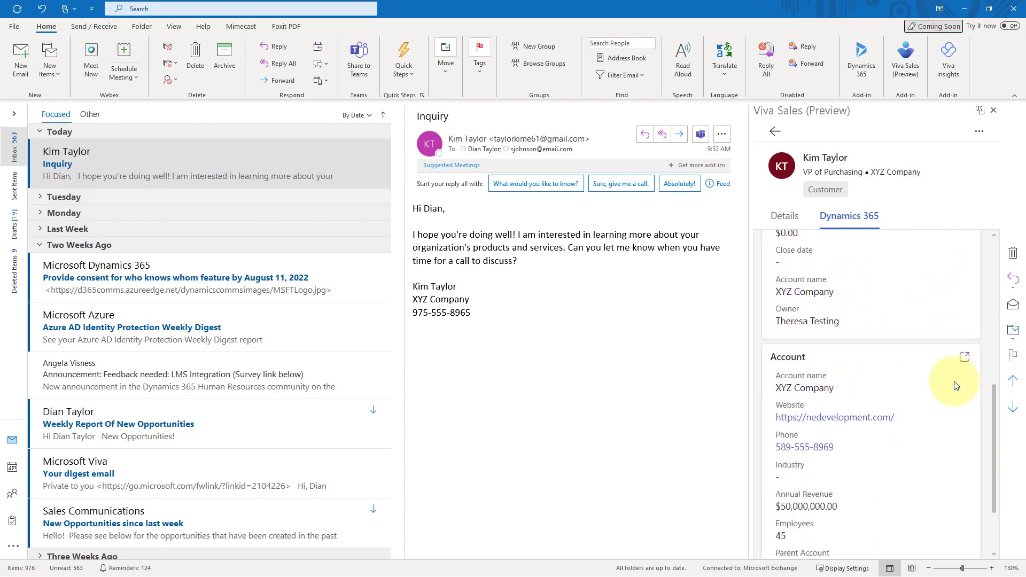
{"action": "scroll", "coordinate": [956, 385], "scroll_direction": "up", "scroll_amount": 8}
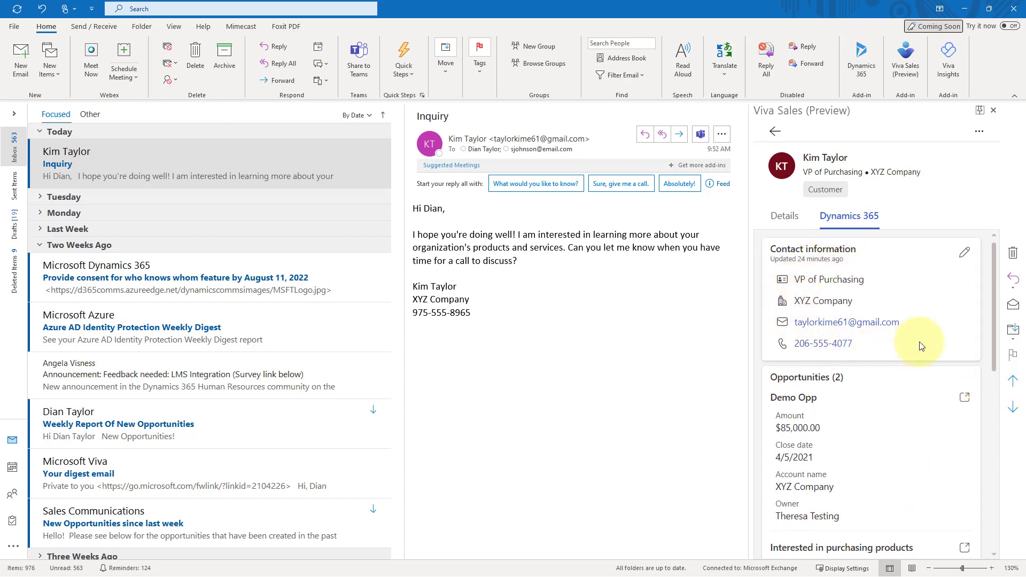
Add a mobile phone number to the sender's Dynamics 365 contact information and save it.
{"action": "left_click", "coordinate": [963, 253]}
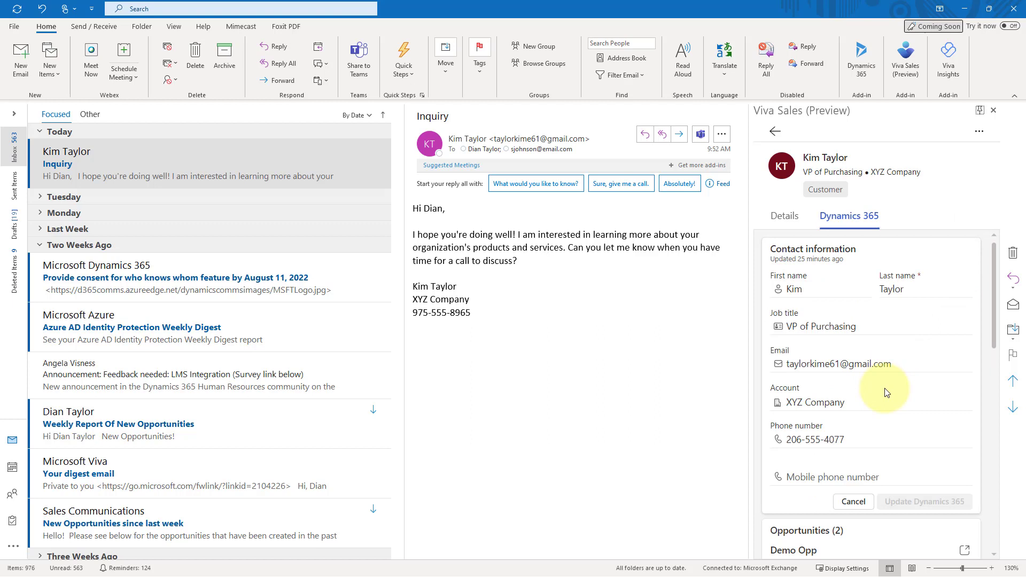
{"action": "scroll", "coordinate": [833, 393], "scroll_direction": "down", "scroll_amount": 1}
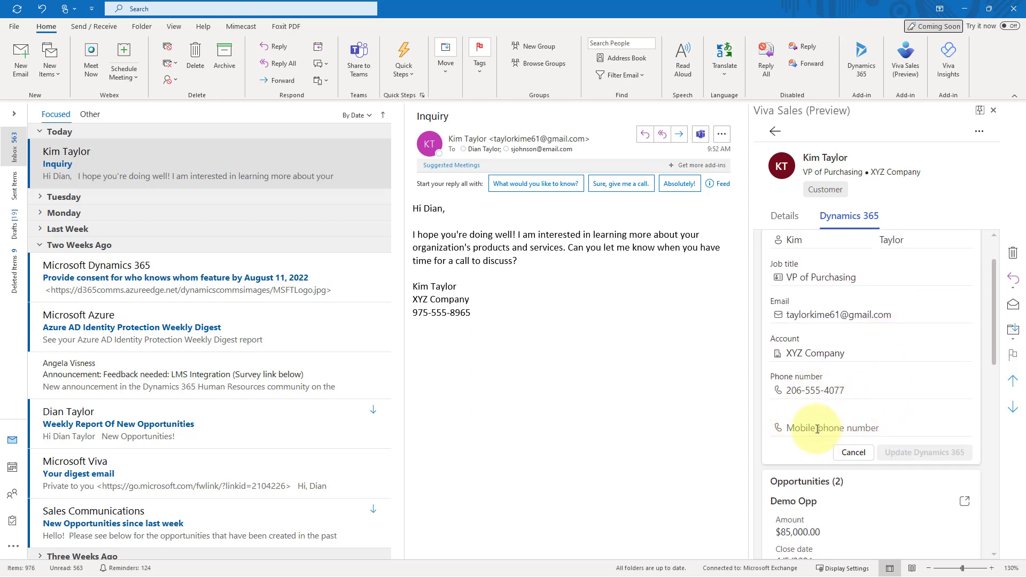
{"action": "left_click", "coordinate": [853, 453]}
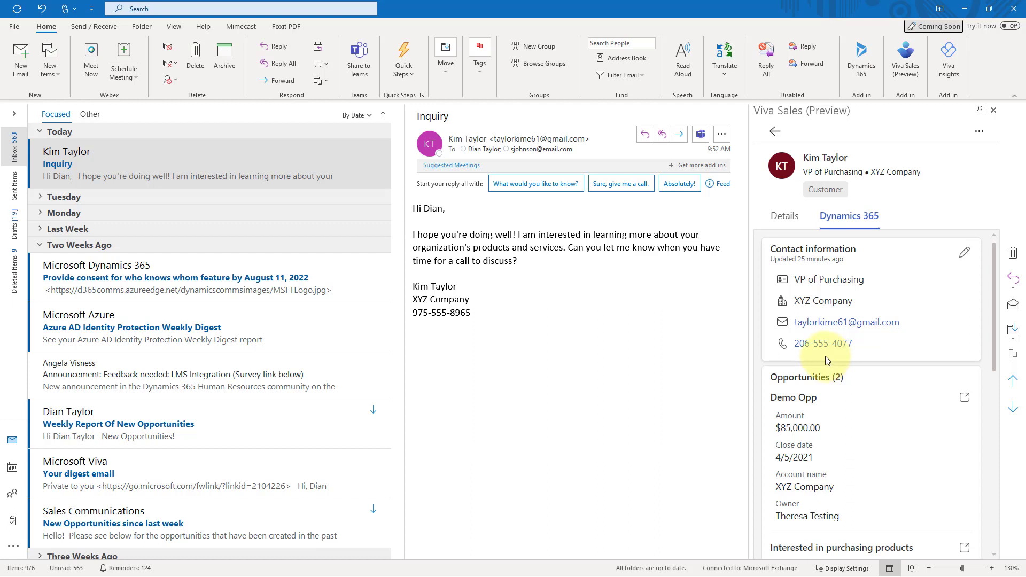
{"action": "left_click", "coordinate": [966, 256]}
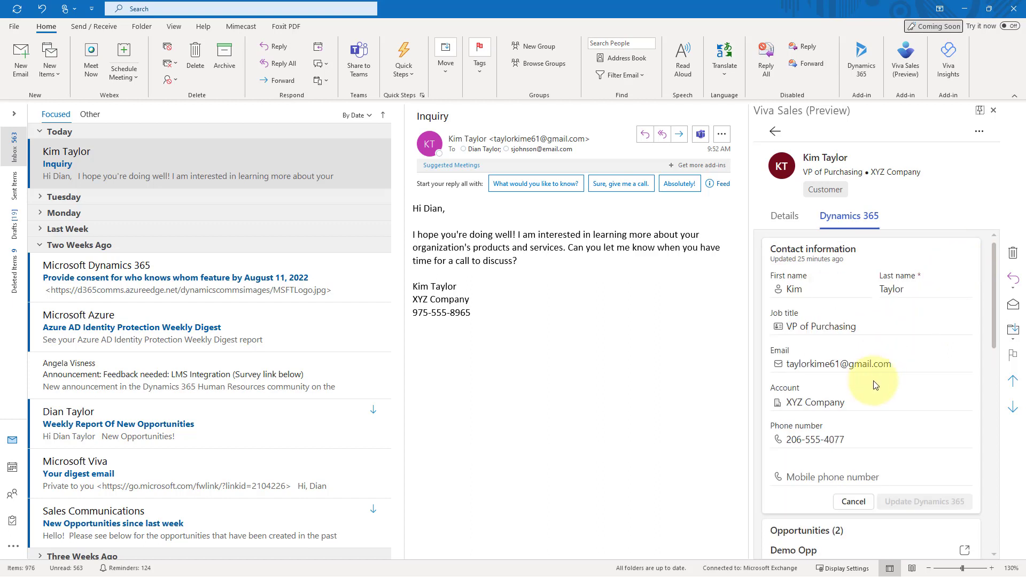
{"action": "scroll", "coordinate": [876, 384], "scroll_direction": "down", "scroll_amount": 2}
{"action": "left_click", "coordinate": [842, 380]}
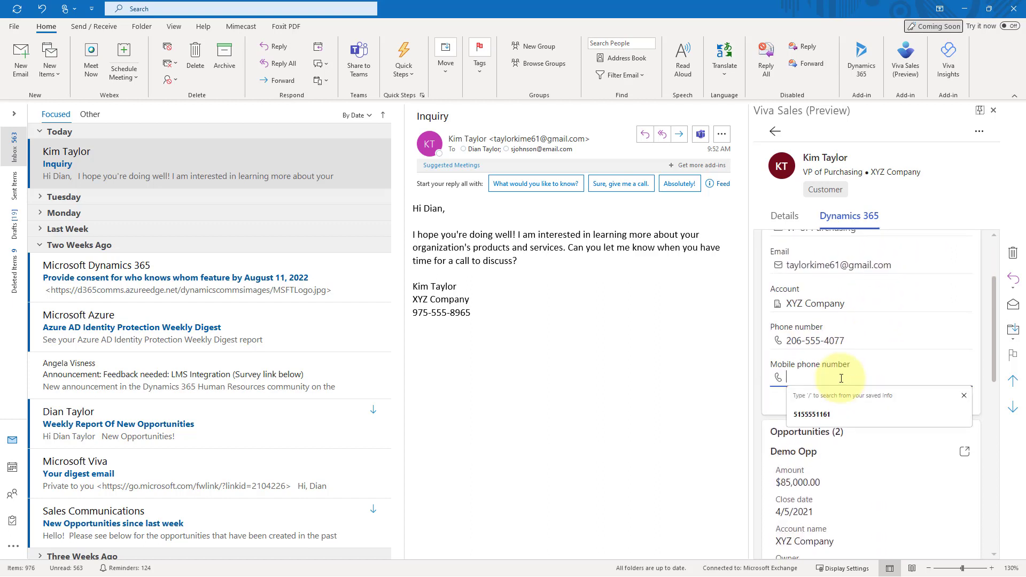
{"action": "type", "text": "154-555-7855"}
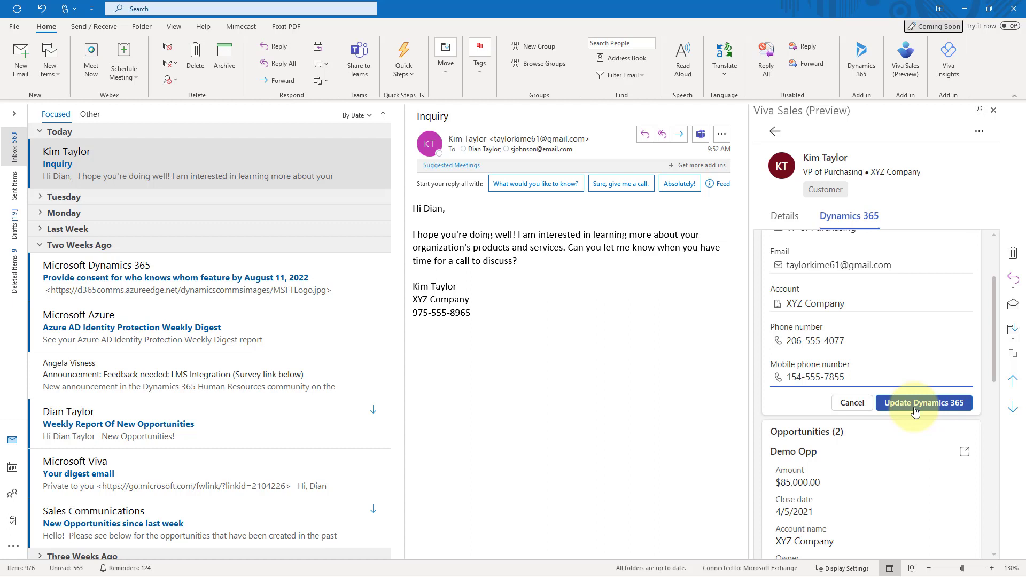
{"action": "left_click", "coordinate": [916, 410]}
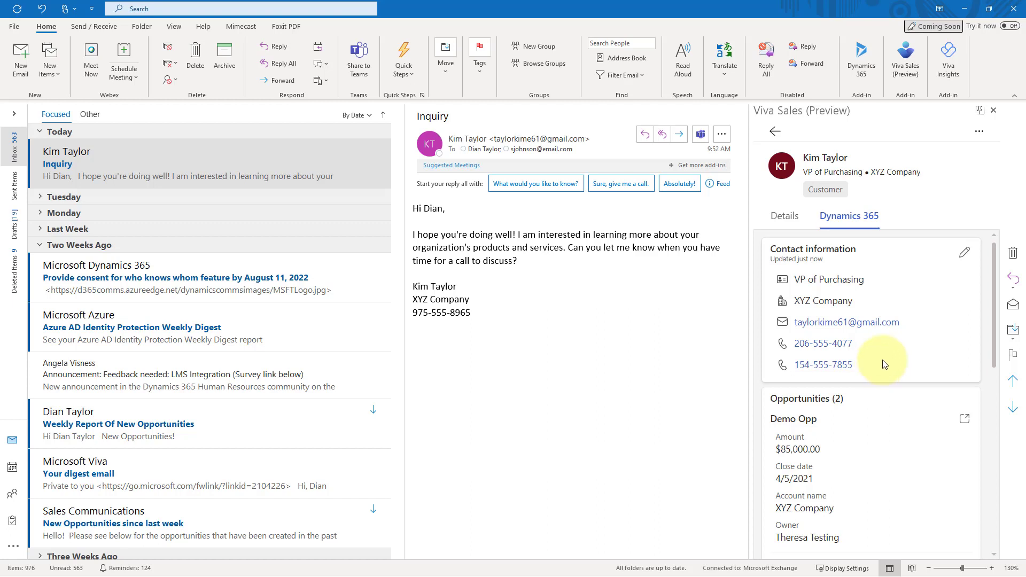
Return to the external contacts list and review the cc'd contact not marked as customer.
{"action": "left_click", "coordinate": [776, 132]}
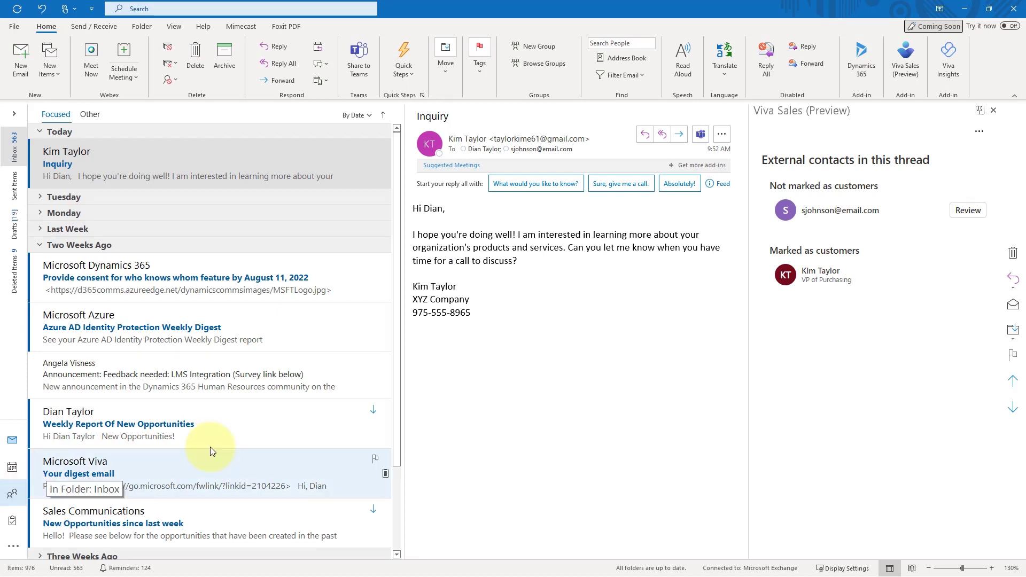
{"action": "left_click", "coordinate": [965, 210]}
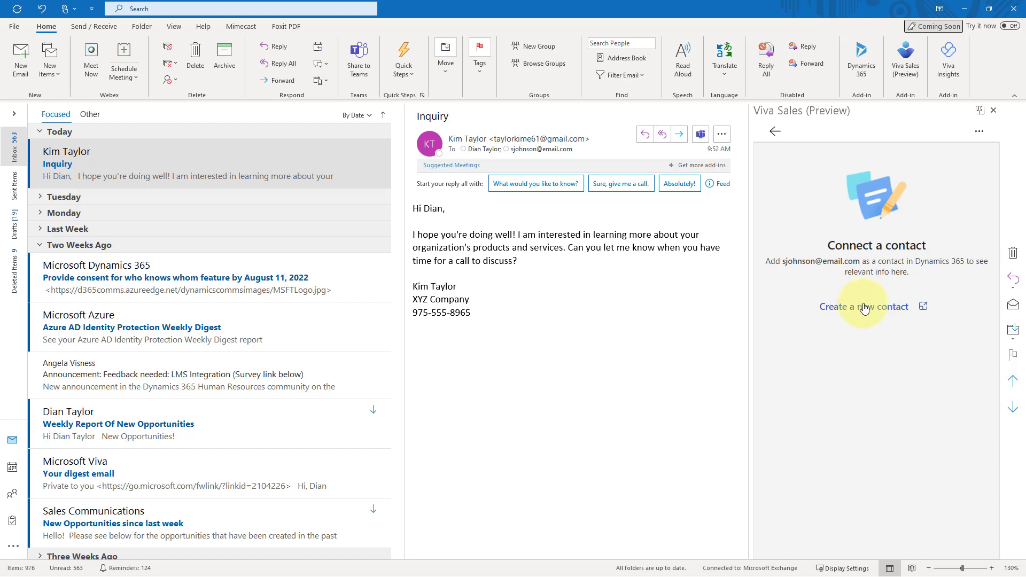
Create a Dynamics 365 contact for the cc'd address with first and last name, then Save & Close.
{"action": "left_click", "coordinate": [865, 308]}
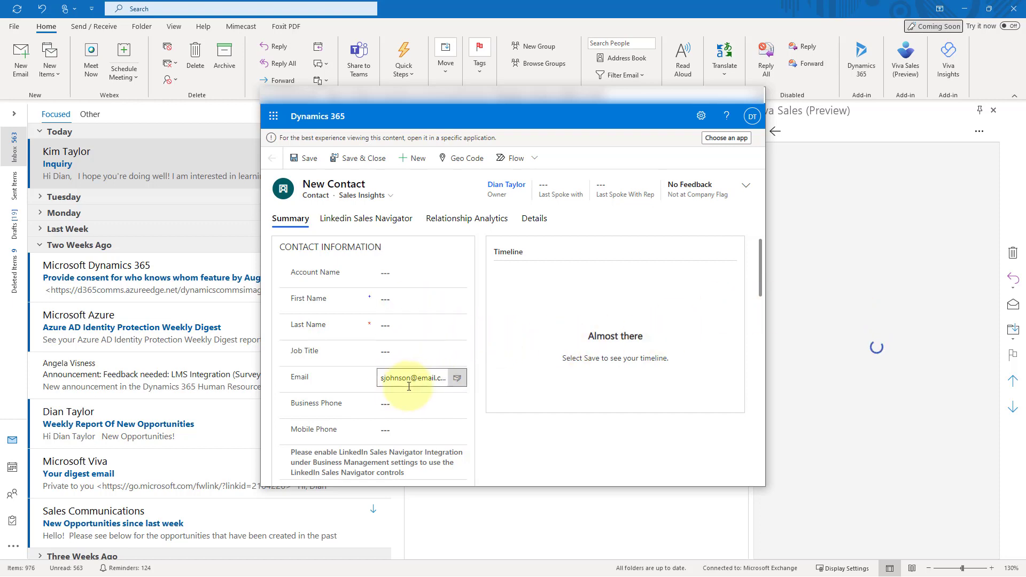
{"action": "left_click", "coordinate": [407, 303]}
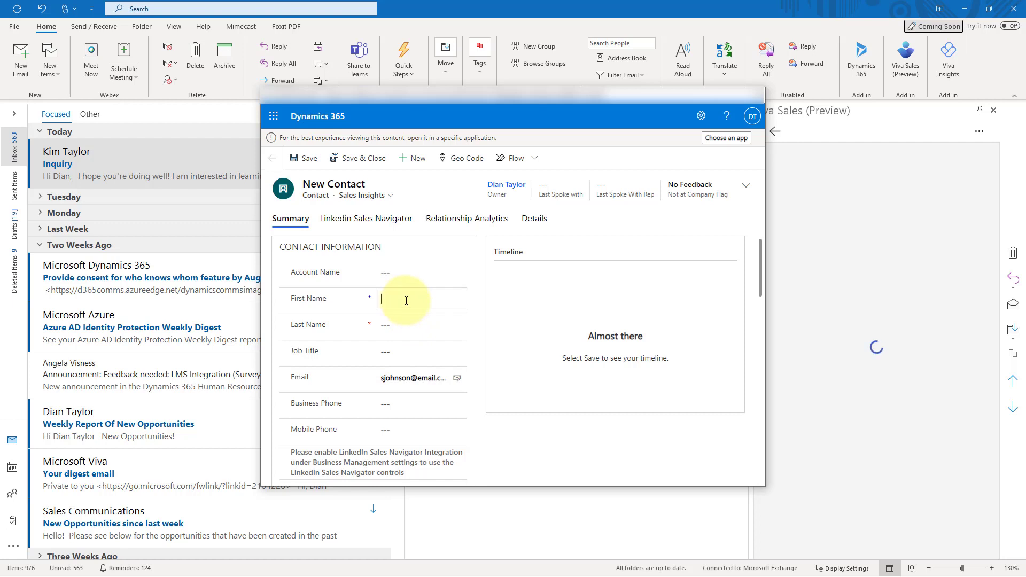
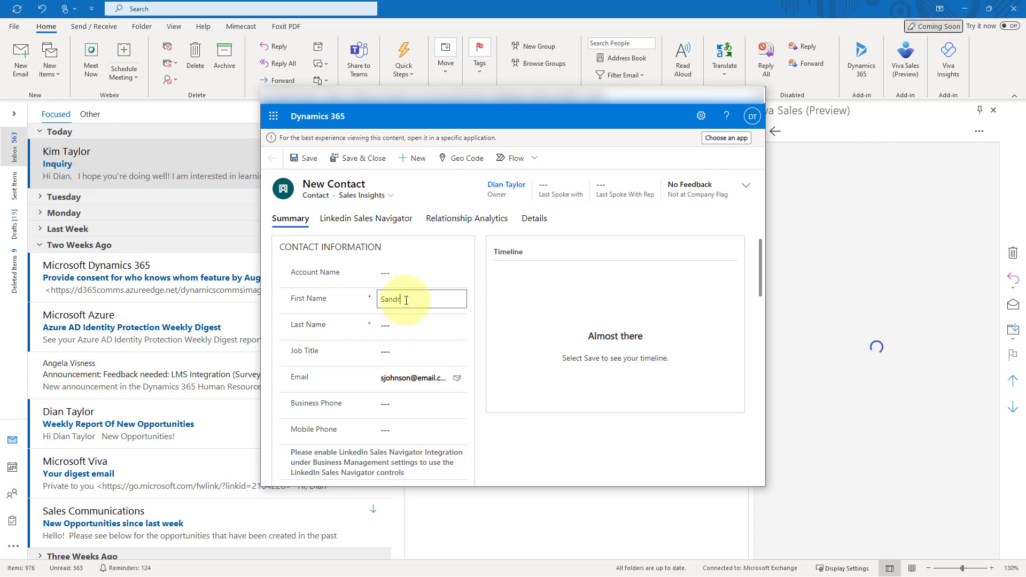
{"action": "key", "text": "Tab"}
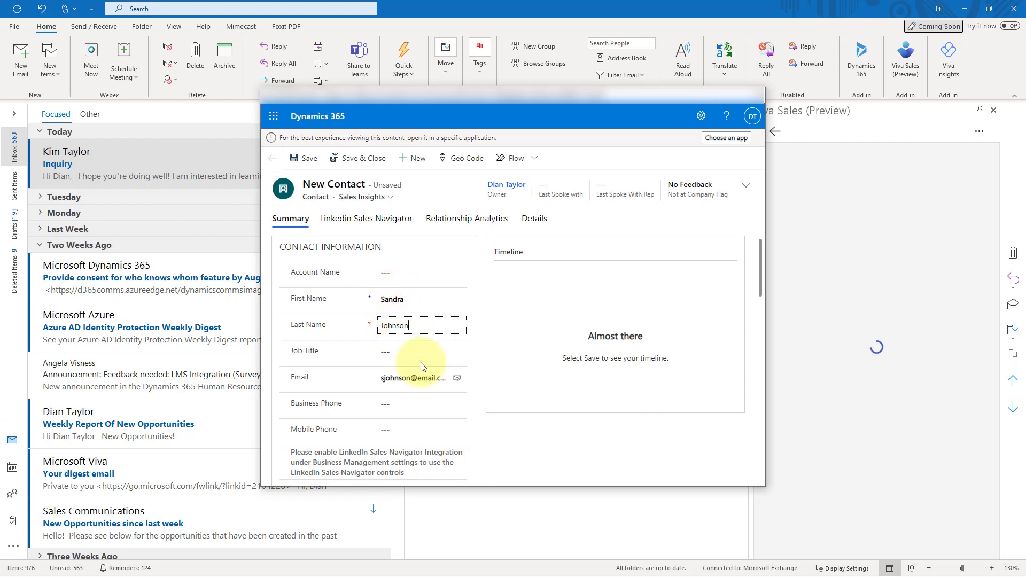
{"action": "left_click", "coordinate": [428, 332]}
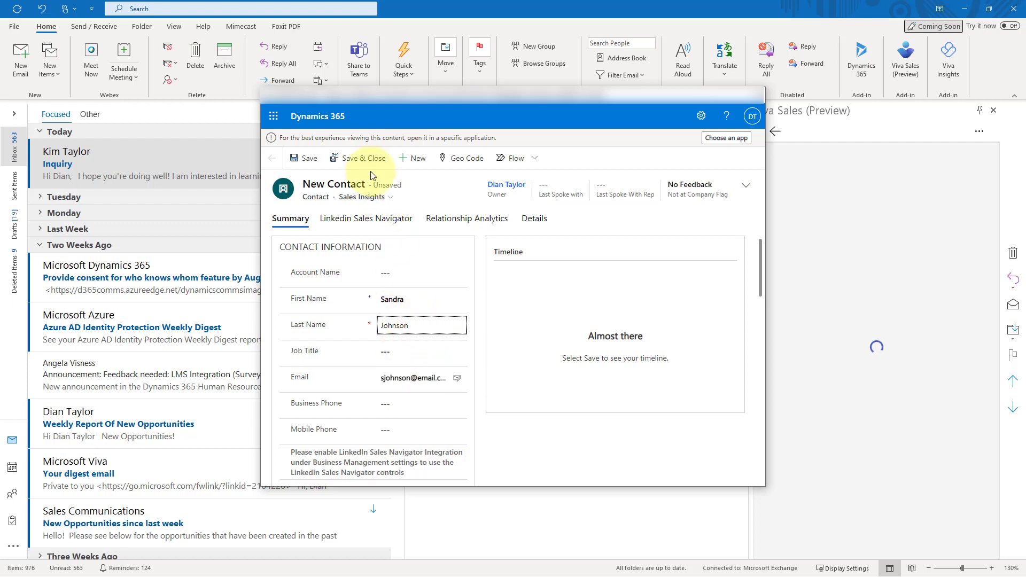
{"action": "left_click", "coordinate": [358, 159]}
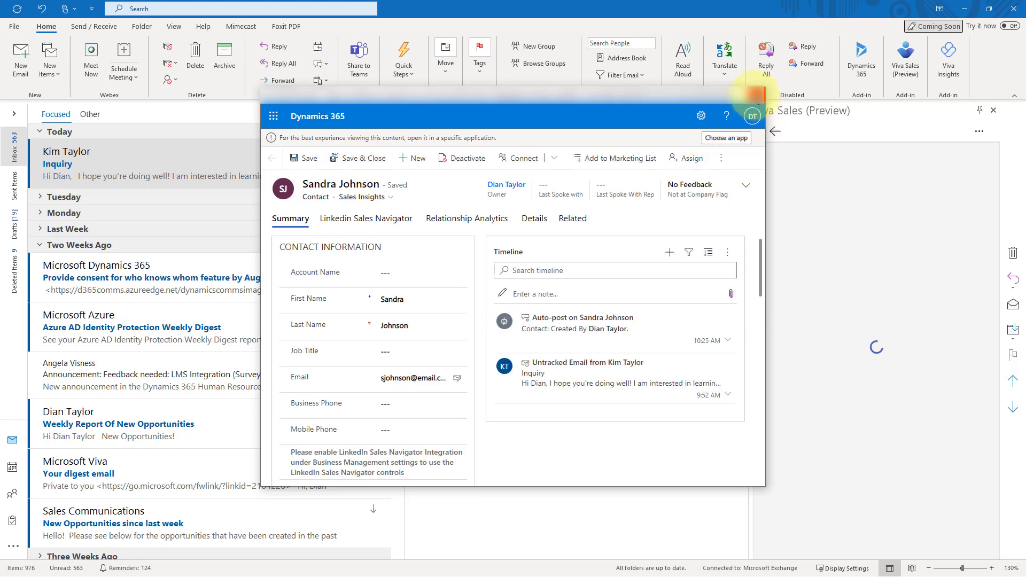
Close the Dynamics 365 window and mark the new contact as a customer in Viva Sales.
{"action": "left_click", "coordinate": [756, 95]}
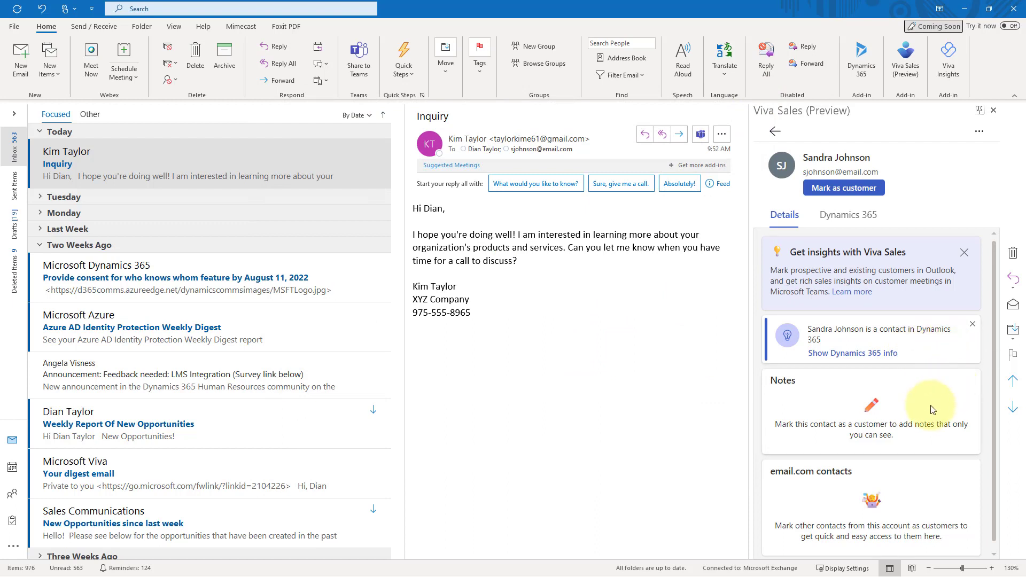
{"action": "scroll", "coordinate": [932, 409], "scroll_direction": "down", "scroll_amount": 1}
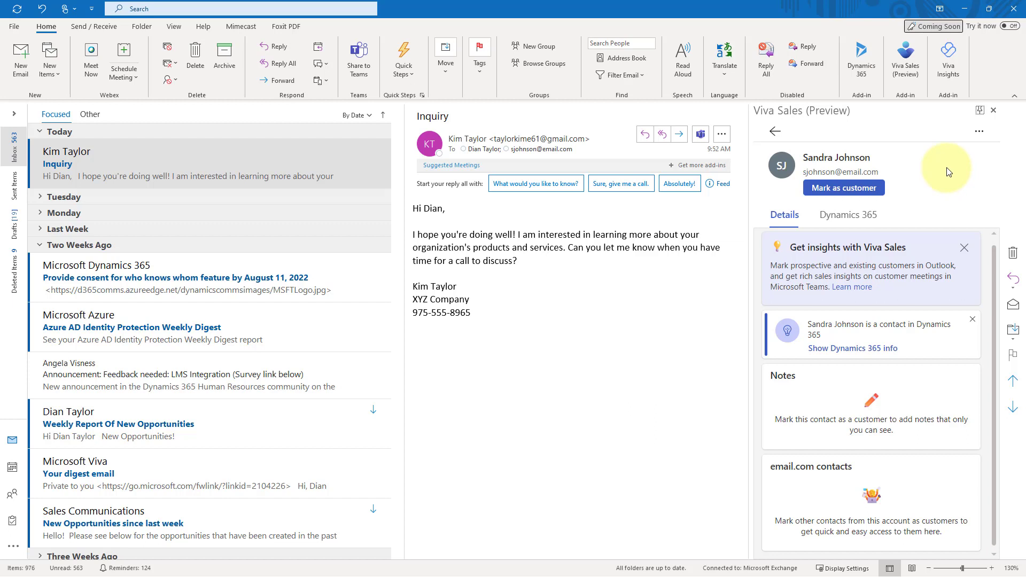
{"action": "left_click", "coordinate": [979, 132]}
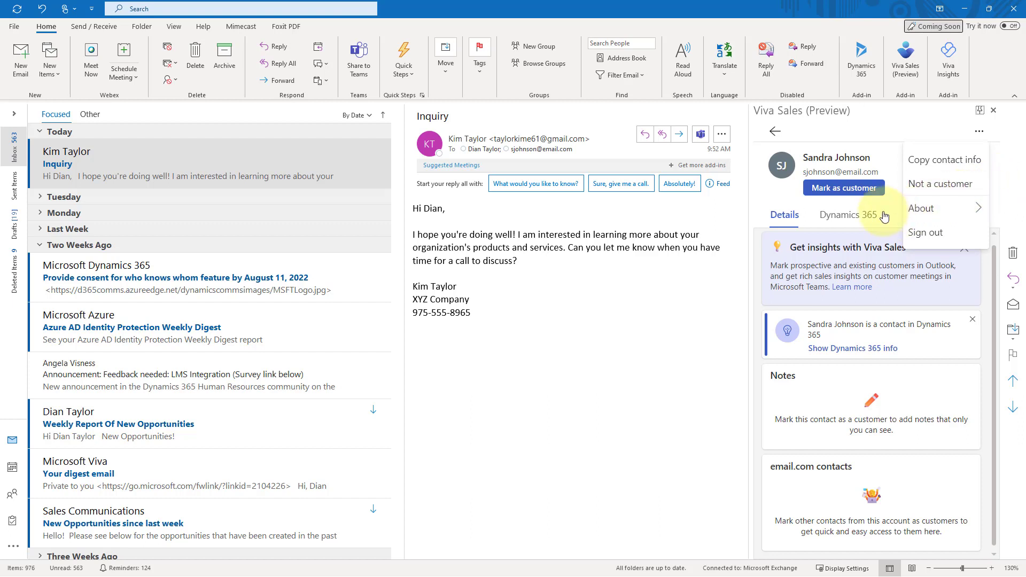
{"action": "left_click", "coordinate": [770, 195]}
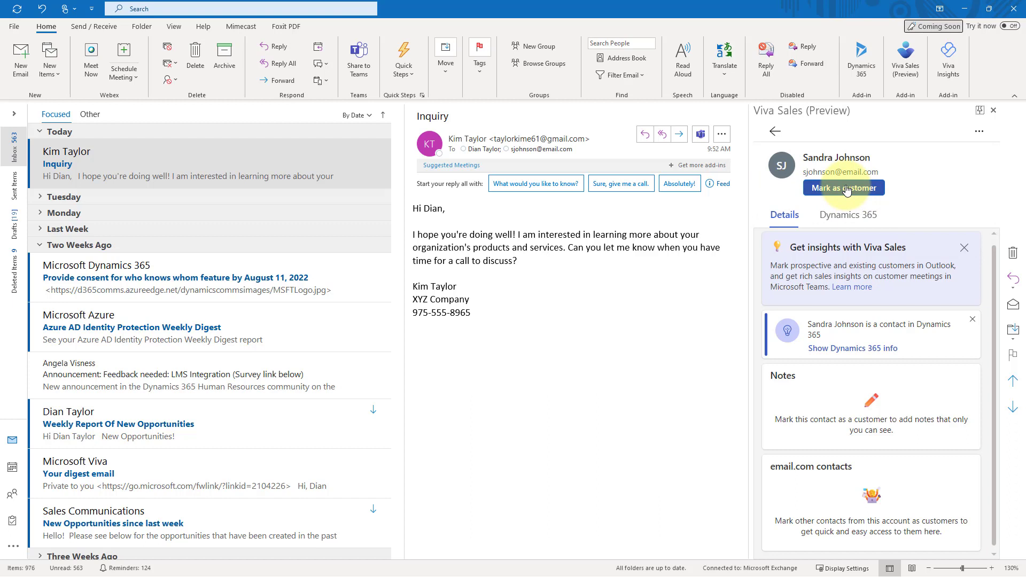
{"action": "left_click", "coordinate": [847, 189]}
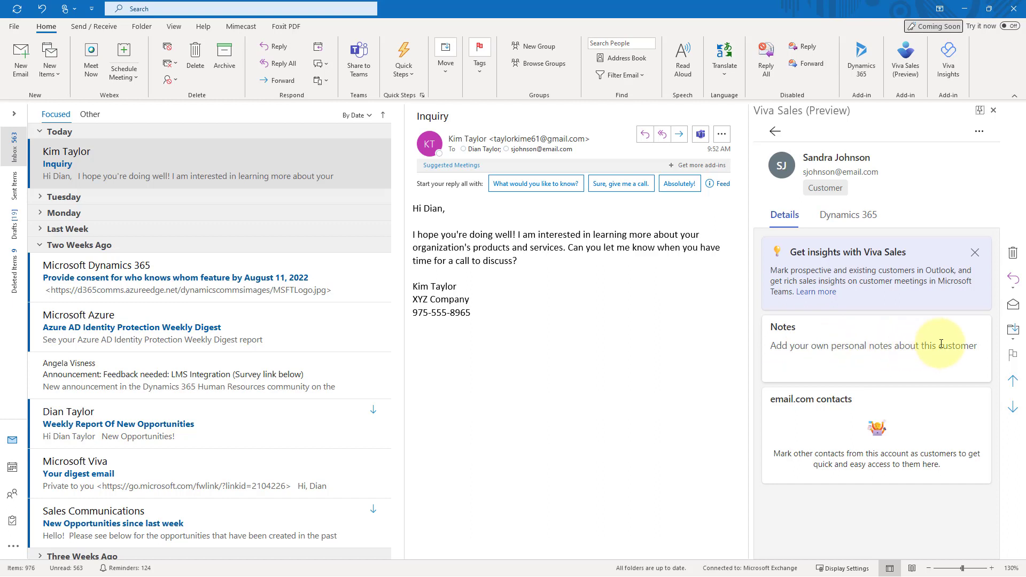
Set the contact's Dynamics 365 job title to Manager and account to XYZ Company, then change the connected contact.
{"action": "left_click", "coordinate": [853, 219]}
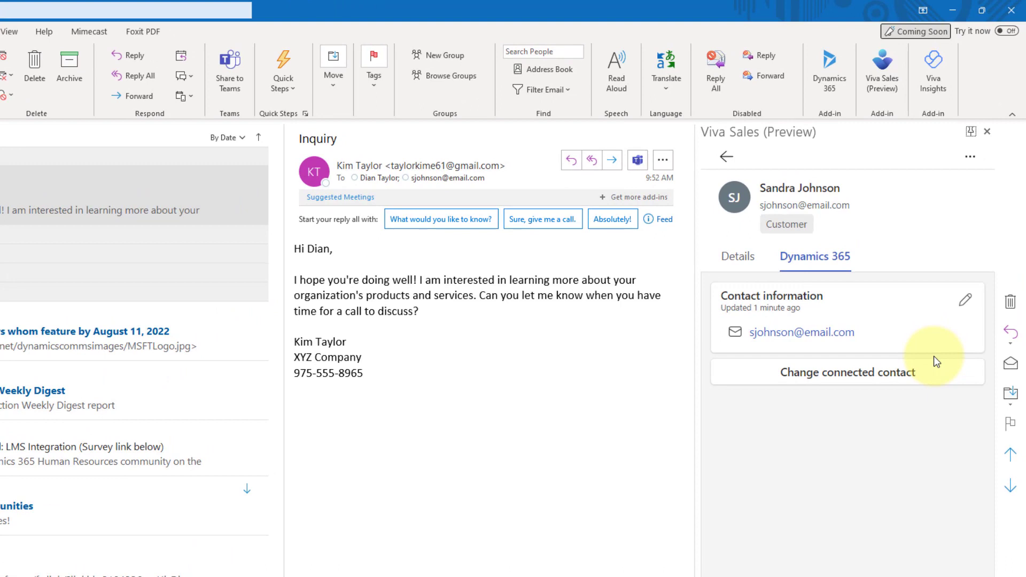
{"action": "left_click", "coordinate": [966, 300]}
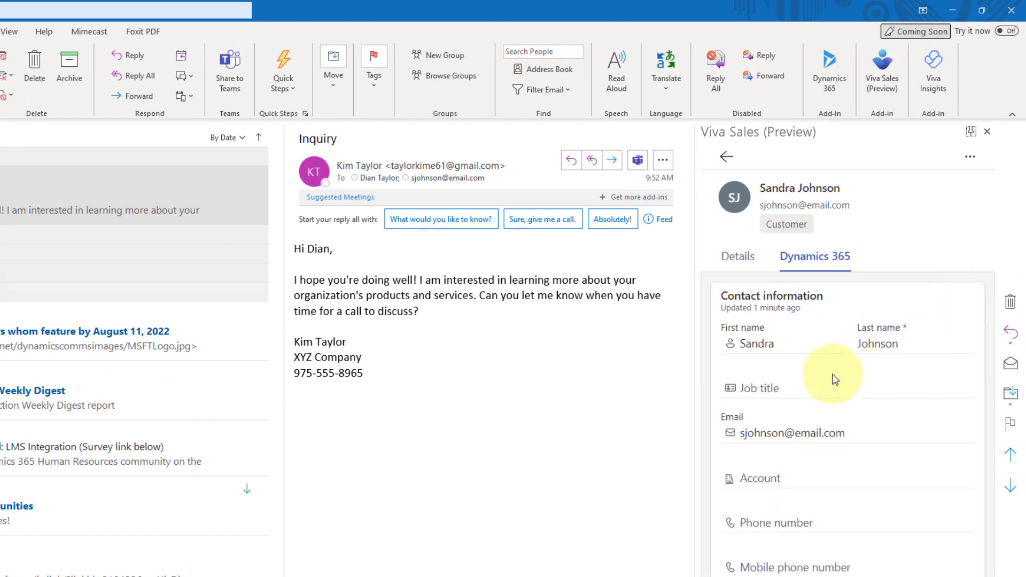
{"action": "left_click", "coordinate": [774, 385]}
{"action": "type", "text": "Manager"}
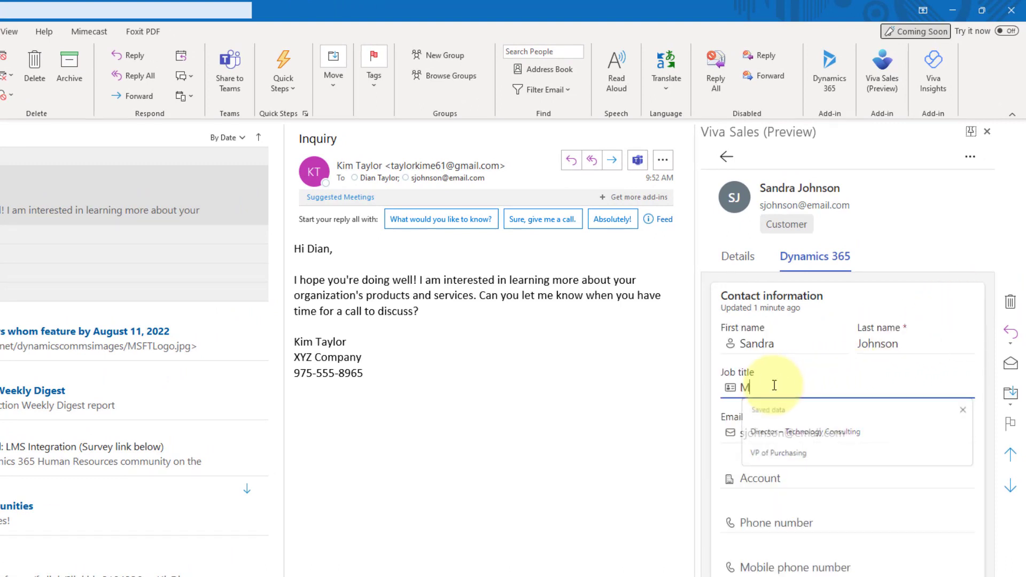
{"action": "left_click", "coordinate": [777, 476]}
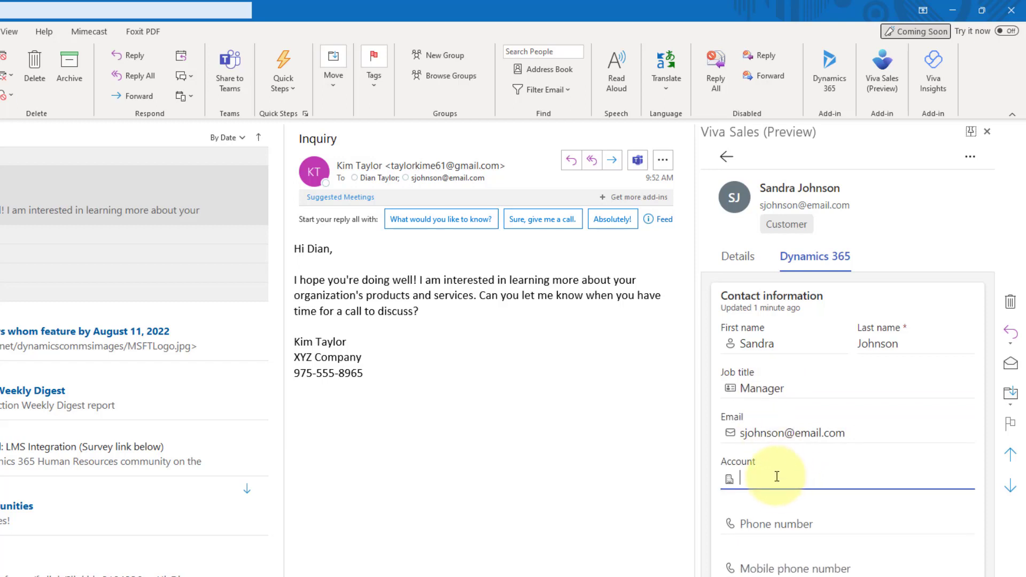
{"action": "type", "text": "xyz"}
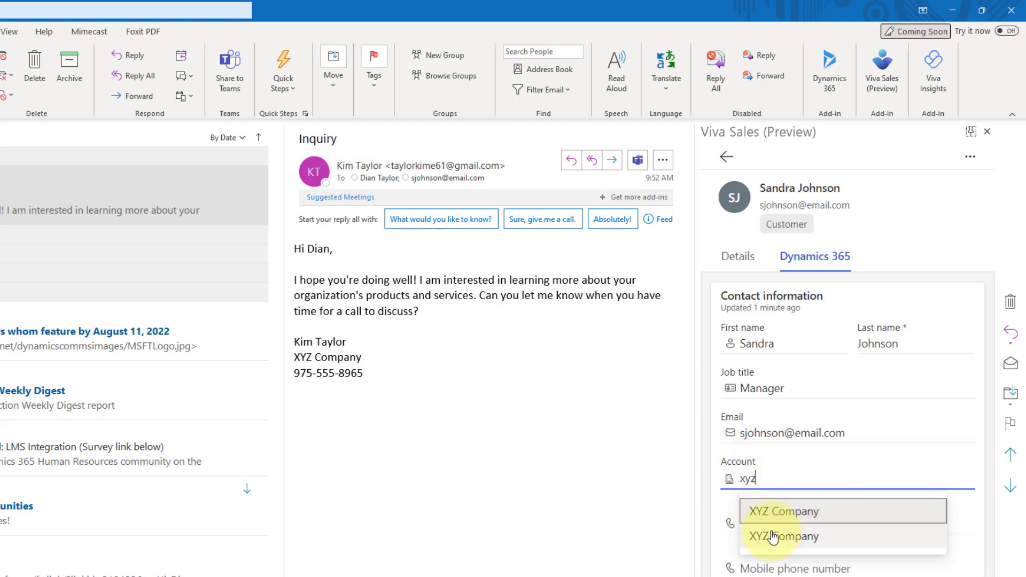
{"action": "left_click", "coordinate": [762, 512]}
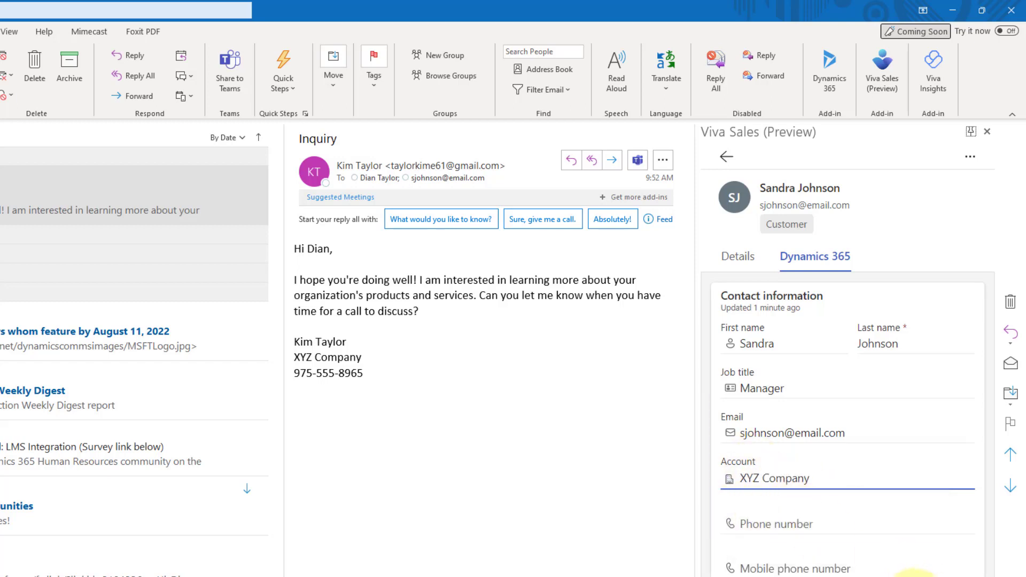
{"action": "left_click", "coordinate": [908, 572]}
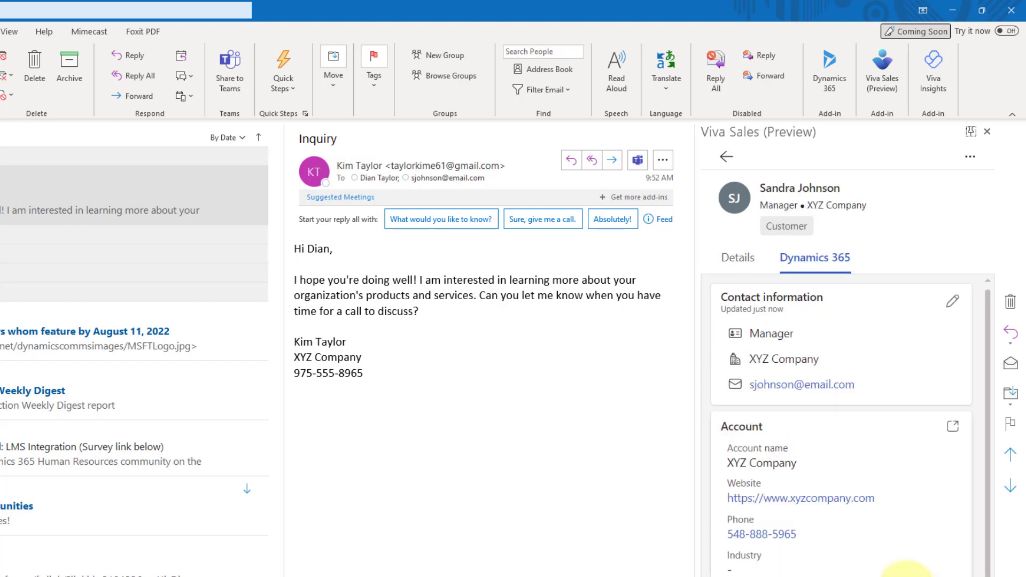
{"action": "scroll", "coordinate": [886, 554], "scroll_direction": "down", "scroll_amount": 2}
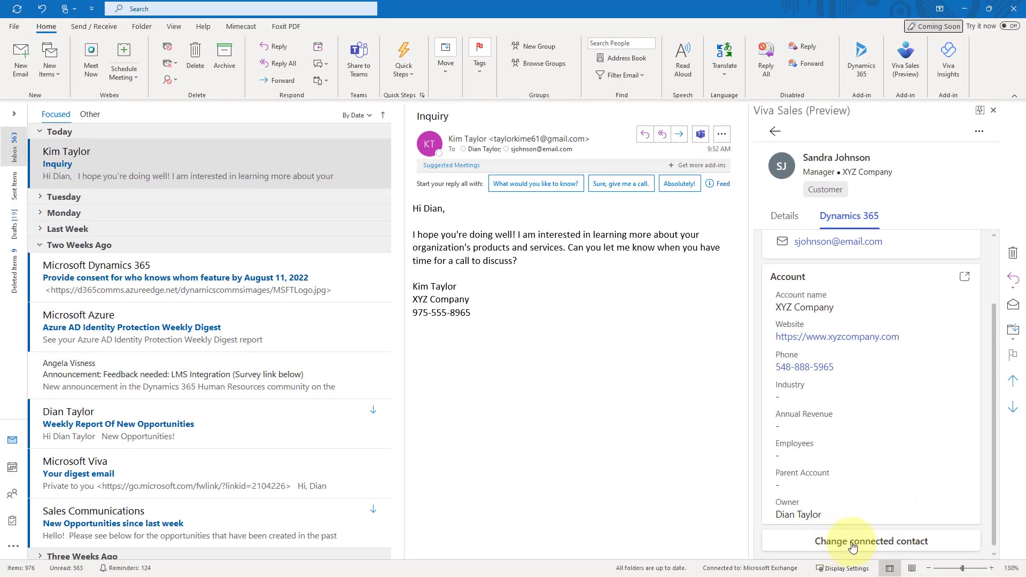
{"action": "left_click", "coordinate": [858, 545]}
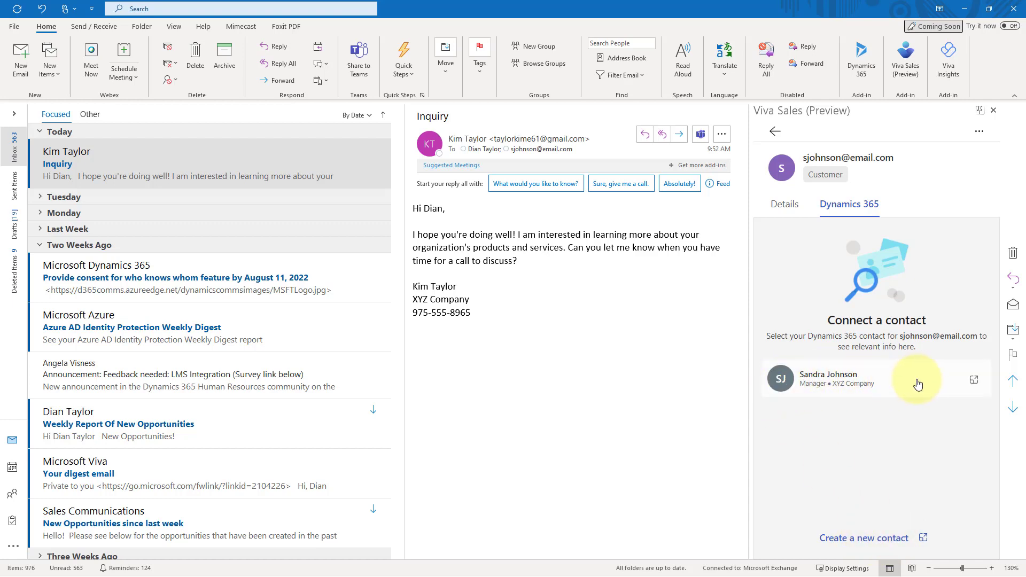
Link the sender's address to the XYZ Company manager's Dynamics 365 contact.
{"action": "left_click", "coordinate": [894, 380]}
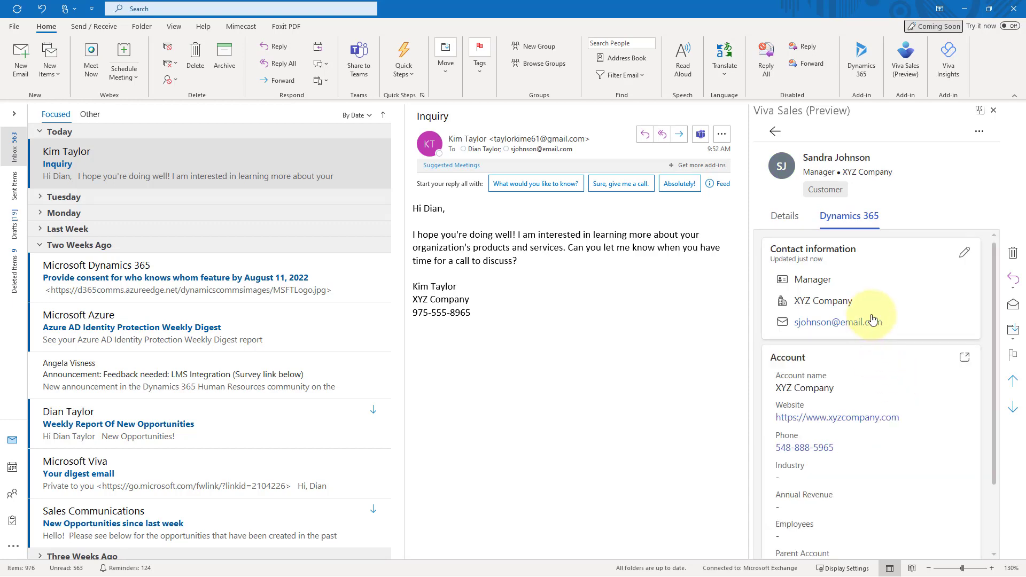
{"action": "left_click", "coordinate": [979, 131]}
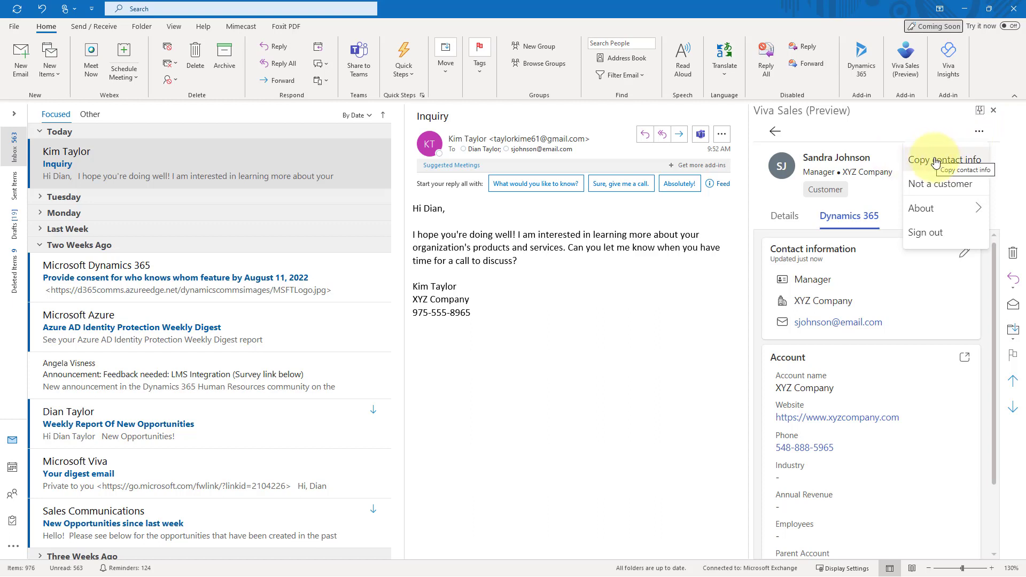
Copy the manager's contact info and email it to a colleague with subject 'Do you know her?'.
{"action": "left_click", "coordinate": [935, 162]}
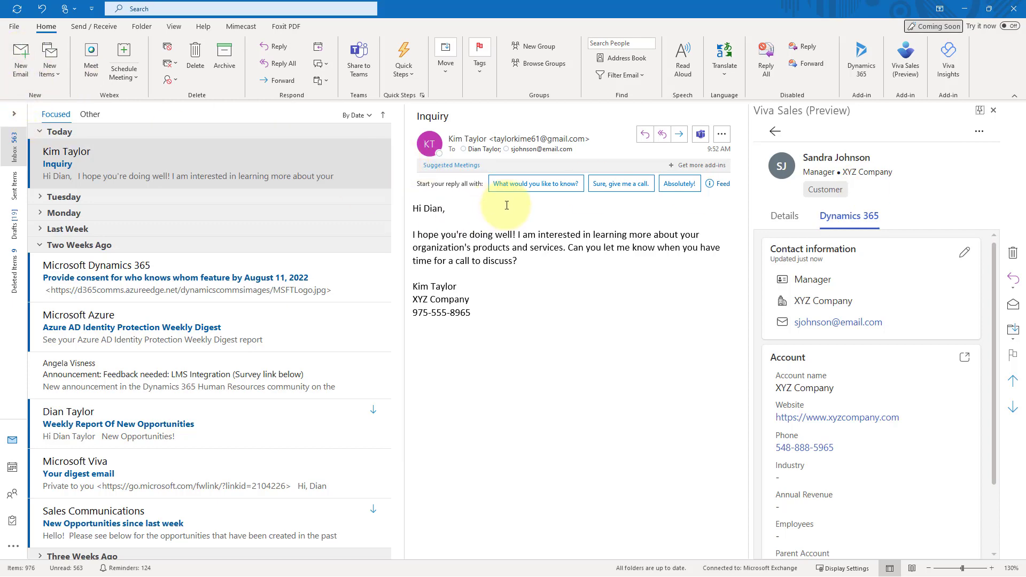
{"action": "key", "text": "ctrl+n"}
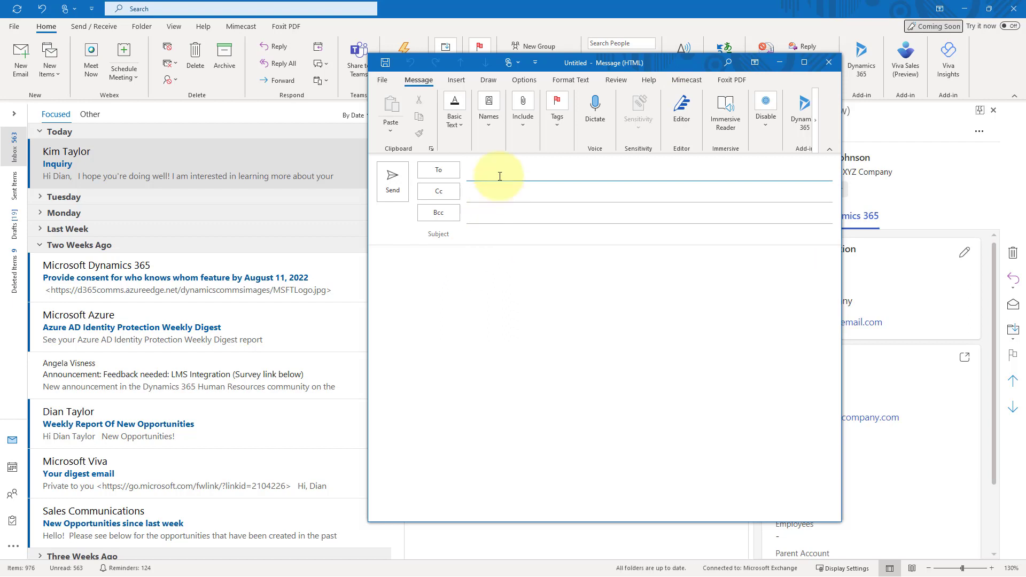
{"action": "type", "text": "there"}
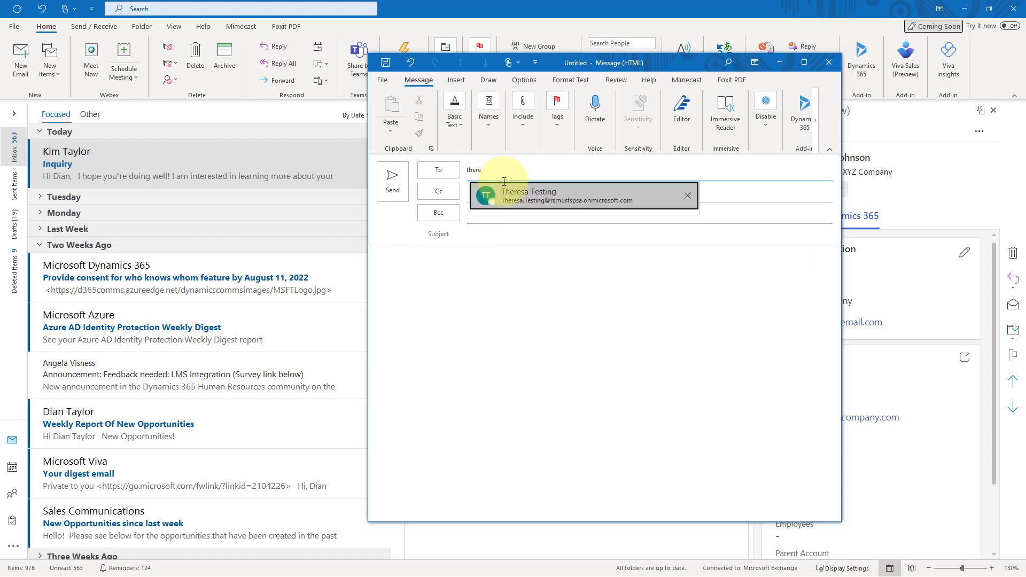
{"action": "key", "text": "Return"}
{"action": "left_click", "coordinate": [500, 233]}
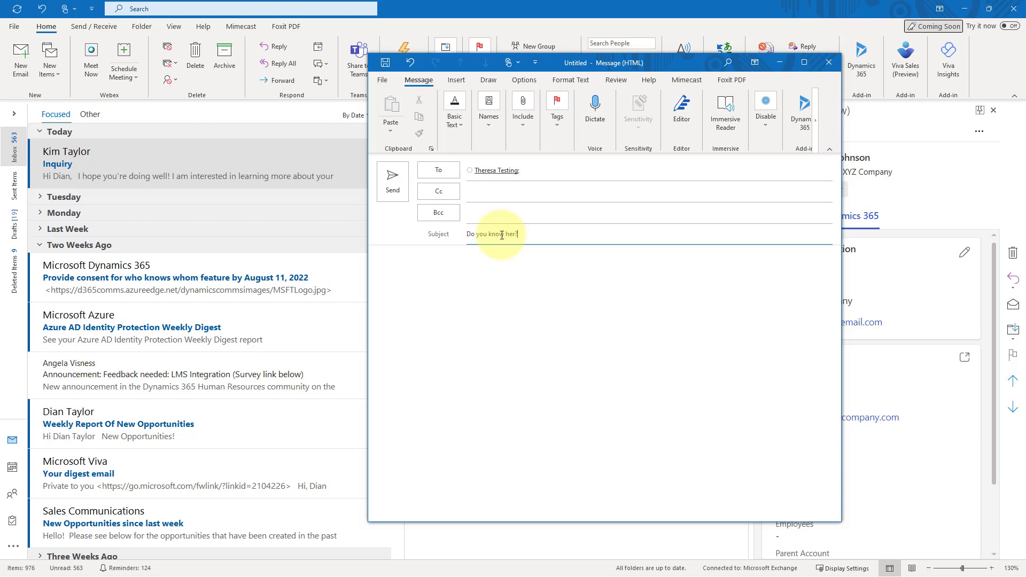
{"action": "type", "text": "Do you know her?"}
{"action": "left_click", "coordinate": [536, 267]}
{"action": "key", "text": "ctrl+v"}
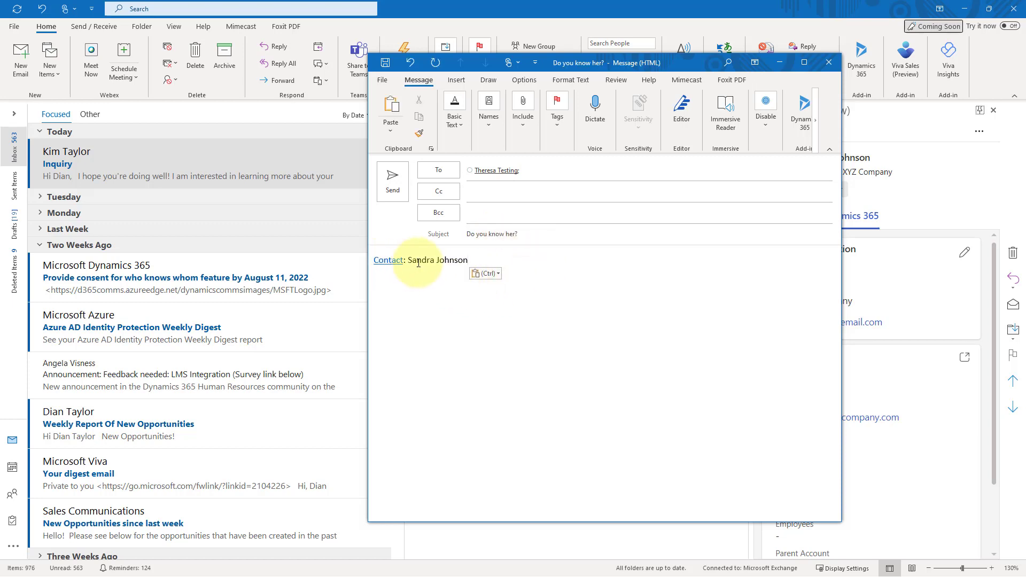
{"action": "mouse_move", "coordinate": [397, 260]}
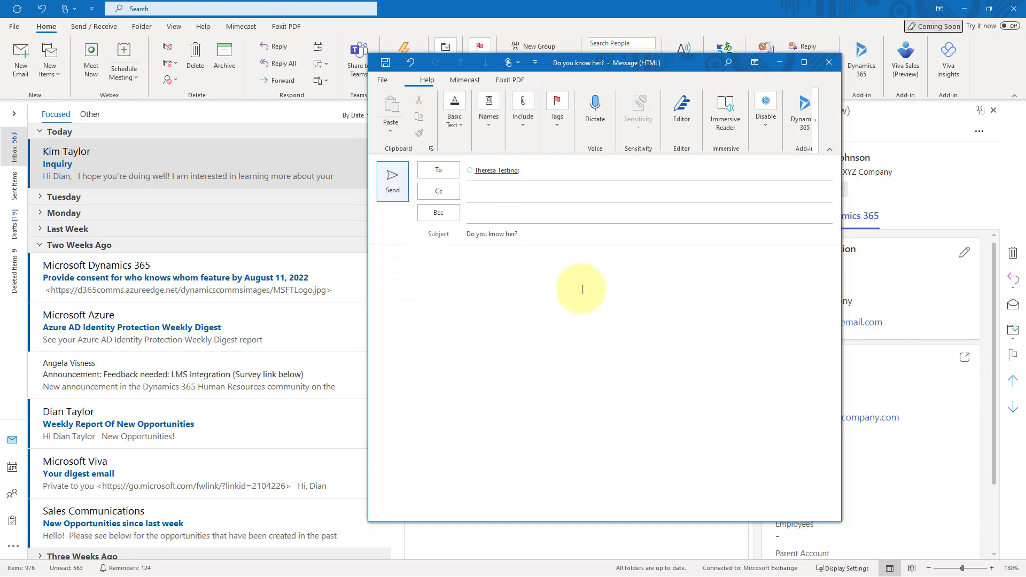
{"action": "key", "text": "alt+s"}
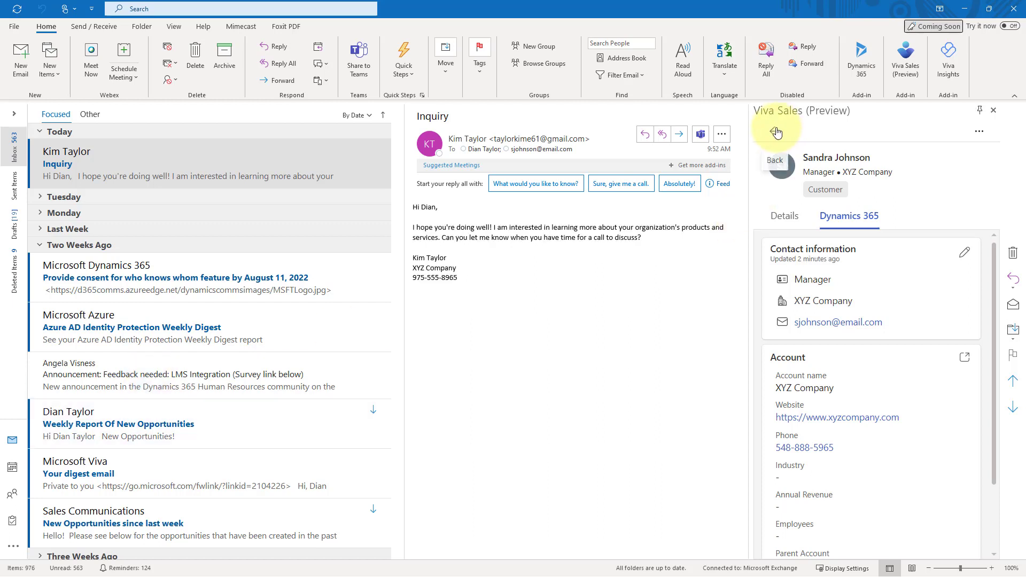
Return to the thread's external contacts list, reselect the Inquiry message, then go to Drafts.
{"action": "left_click", "coordinate": [775, 132]}
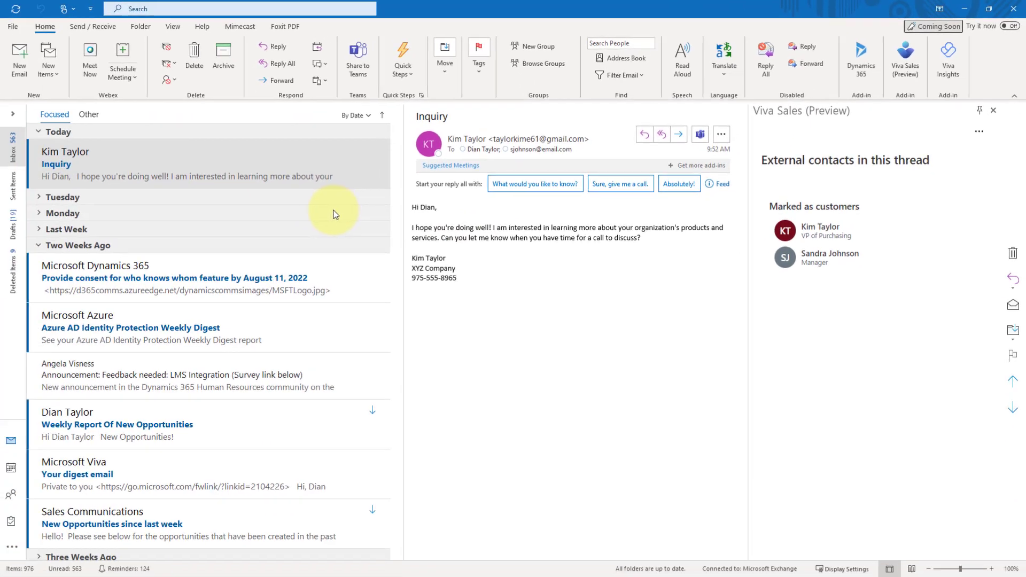
{"action": "left_click", "coordinate": [45, 182]}
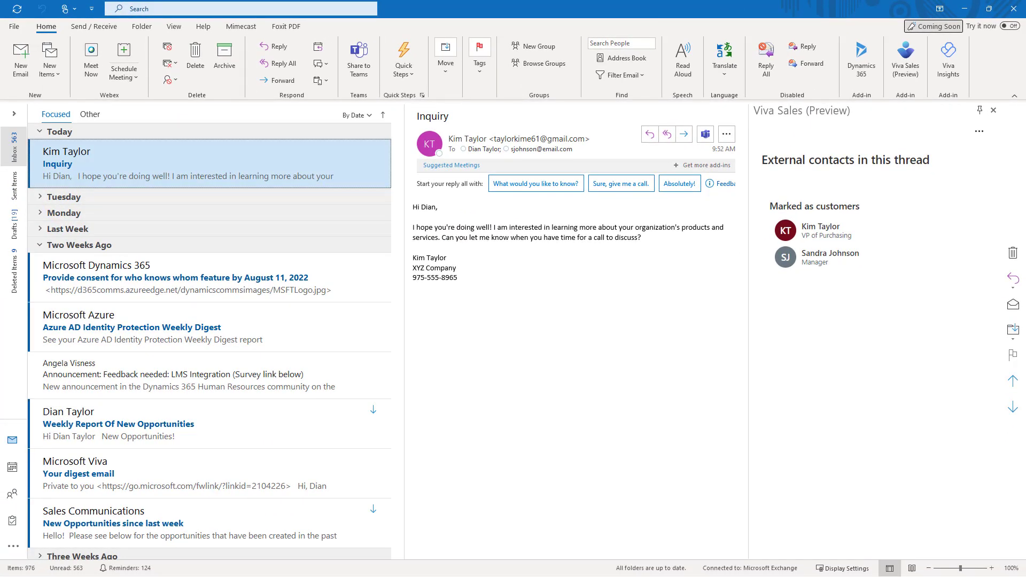
{"action": "left_click", "coordinate": [10, 230]}
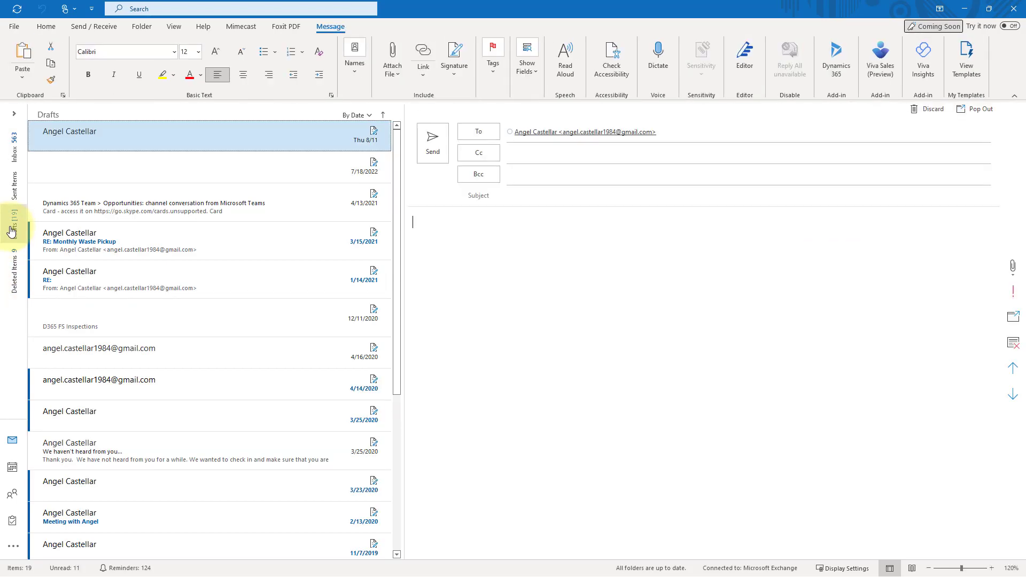
Open the top draft in its own maximized window with the Viva Sales pane beside it.
{"action": "double_click", "coordinate": [148, 133]}
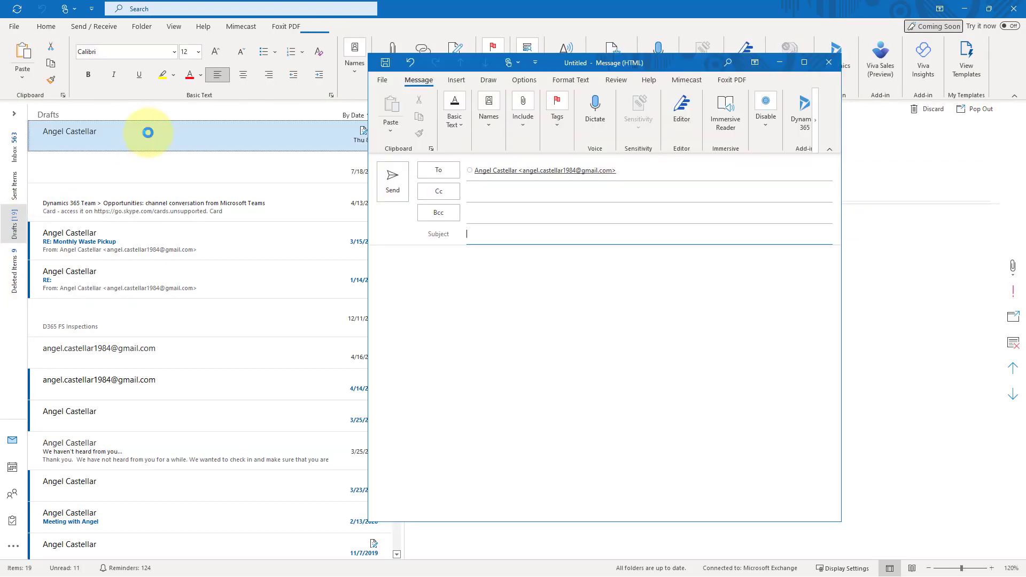
{"action": "left_click", "coordinate": [803, 63]}
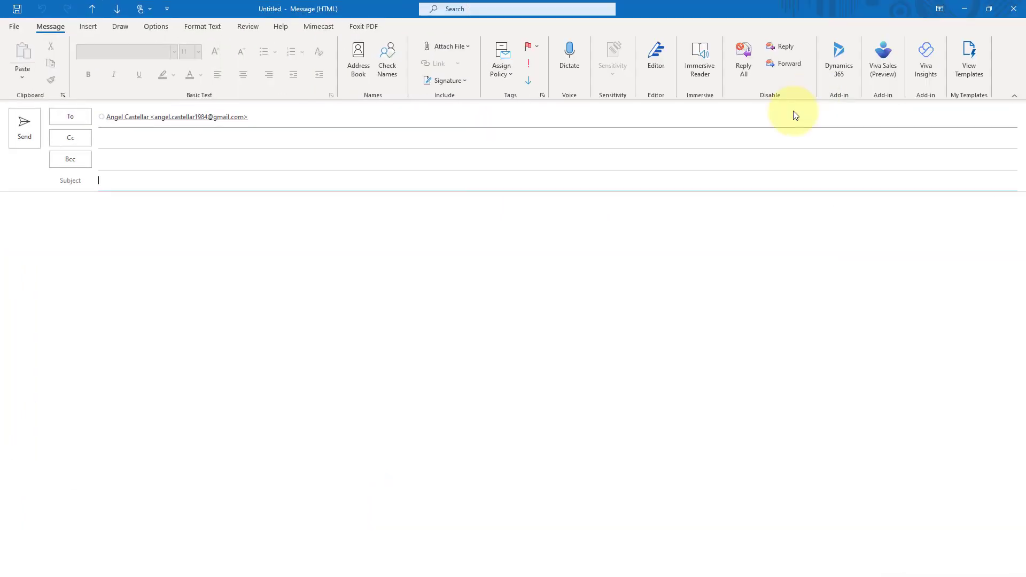
{"action": "left_click", "coordinate": [883, 66]}
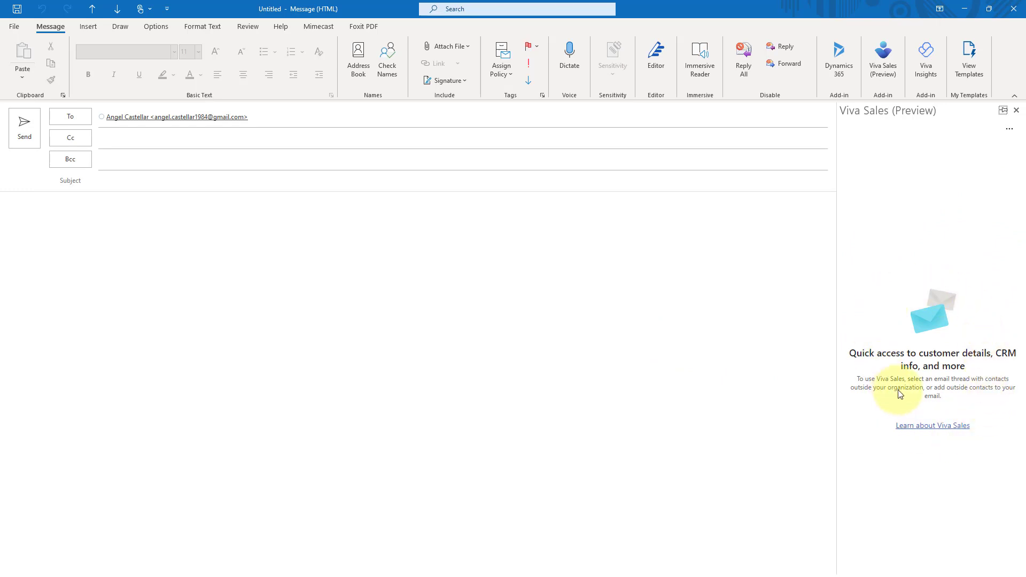
{"action": "left_click", "coordinate": [1008, 129]}
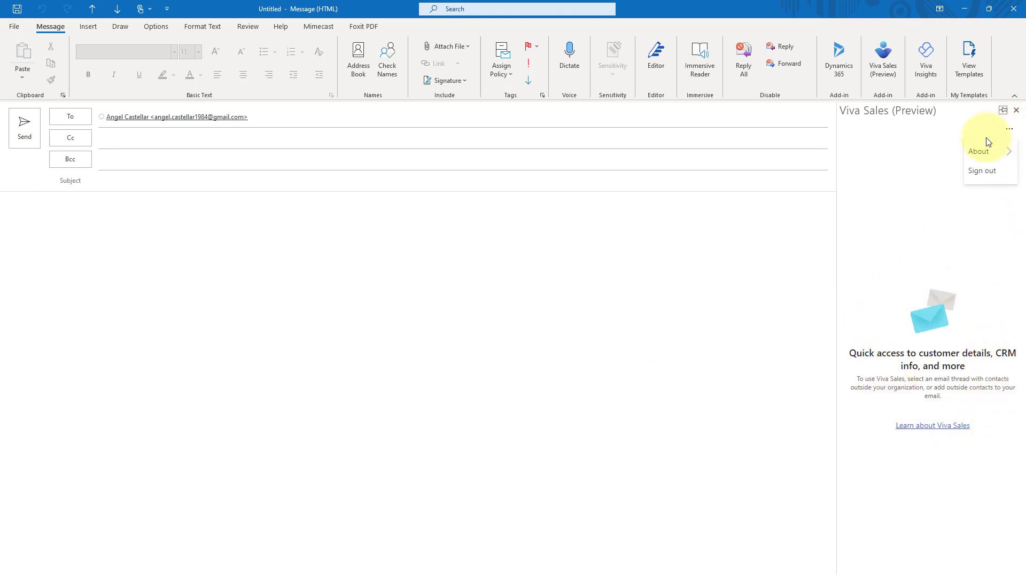
{"action": "left_click", "coordinate": [732, 303]}
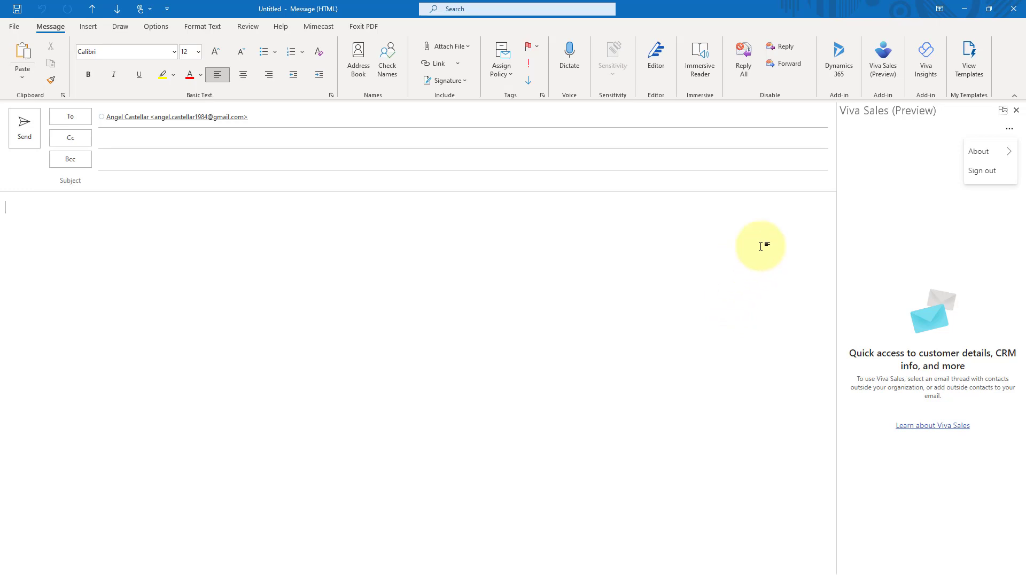
Replace the draft's recipient with the purchasing VP customer contact.
{"action": "left_click", "coordinate": [1015, 110]}
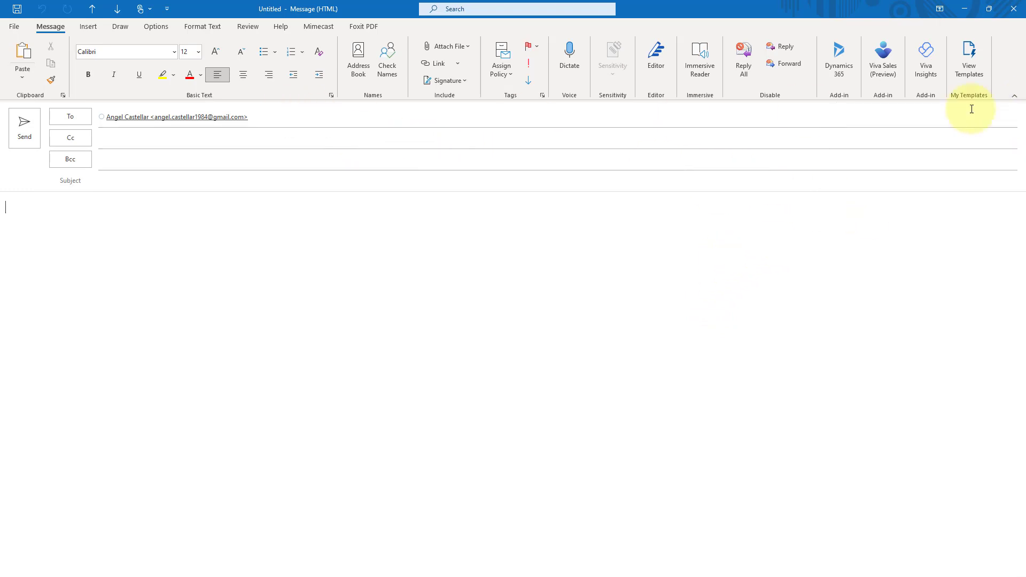
{"action": "left_click", "coordinate": [276, 116]}
{"action": "key", "text": "BackSpace"}
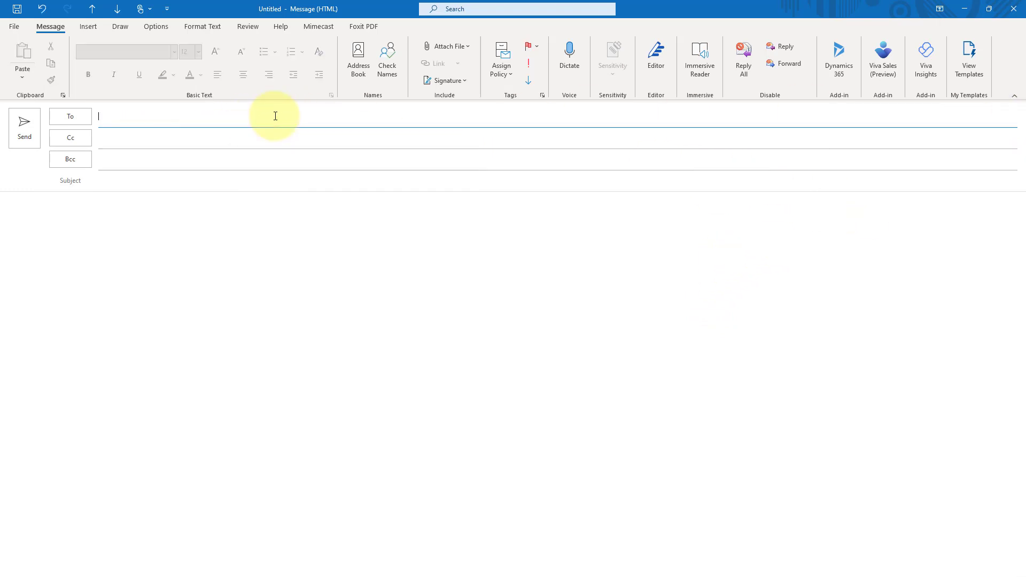
{"action": "left_click", "coordinate": [213, 139]}
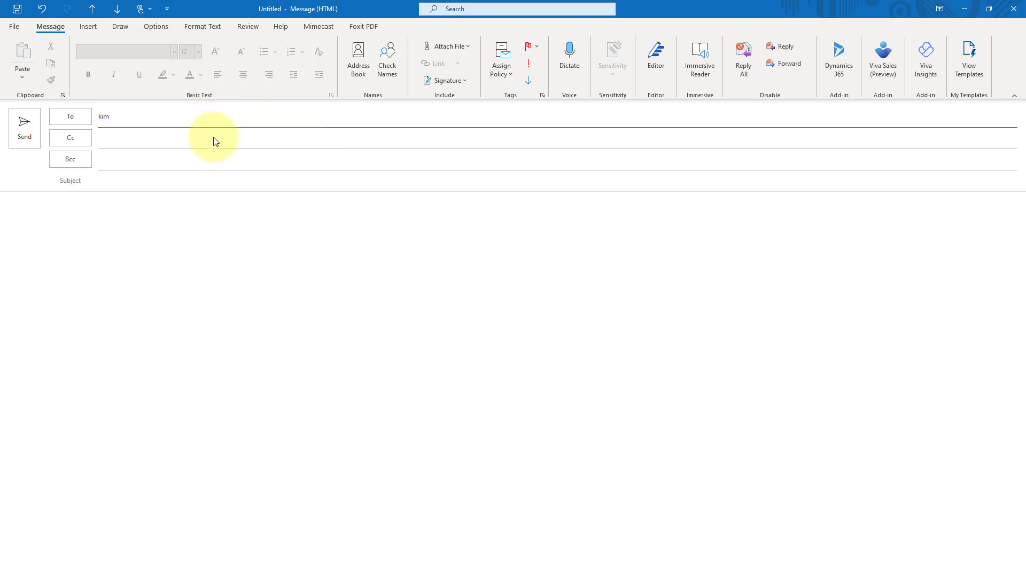
Review the VP's Dynamics 365 details in Viva Sales, then close the draft without saving.
{"action": "left_click", "coordinate": [890, 55]}
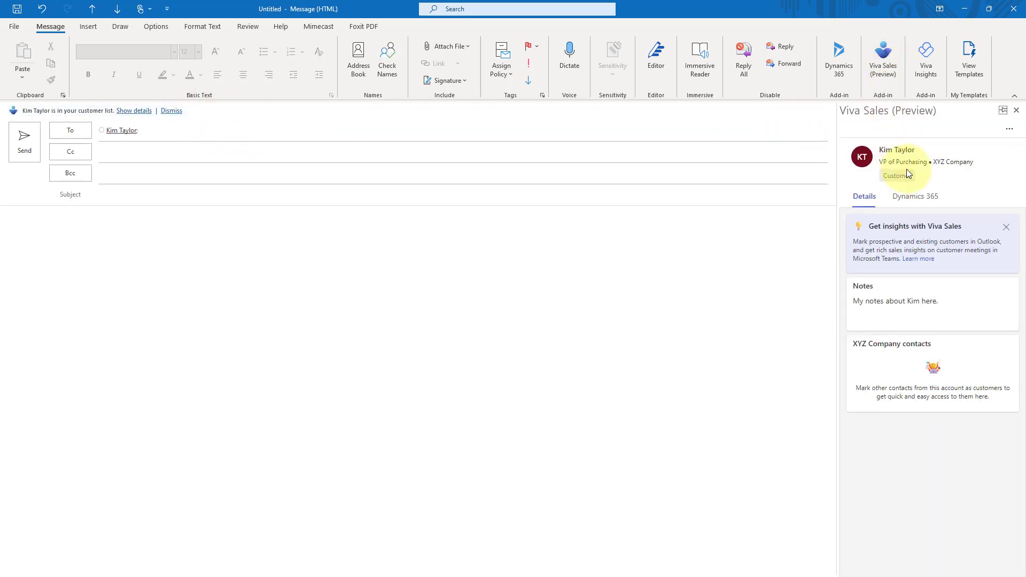
{"action": "left_click", "coordinate": [917, 202]}
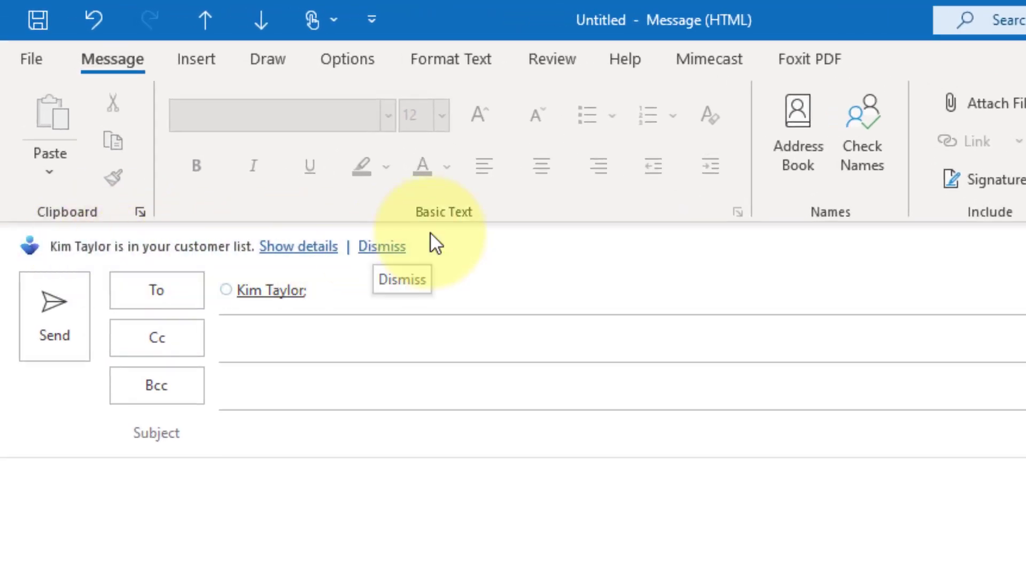
{"action": "left_click", "coordinate": [298, 246]}
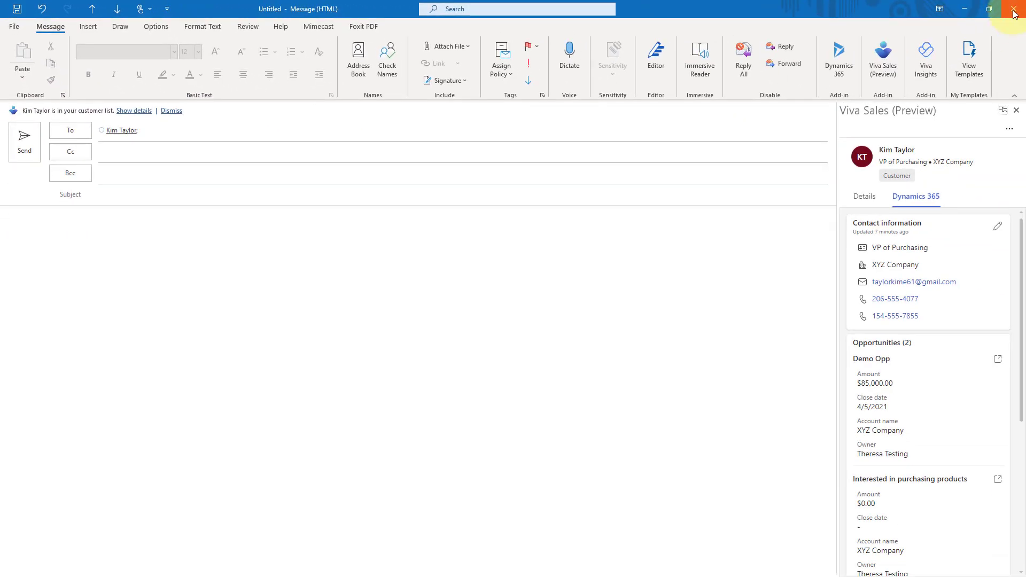
{"action": "left_click", "coordinate": [1013, 13]}
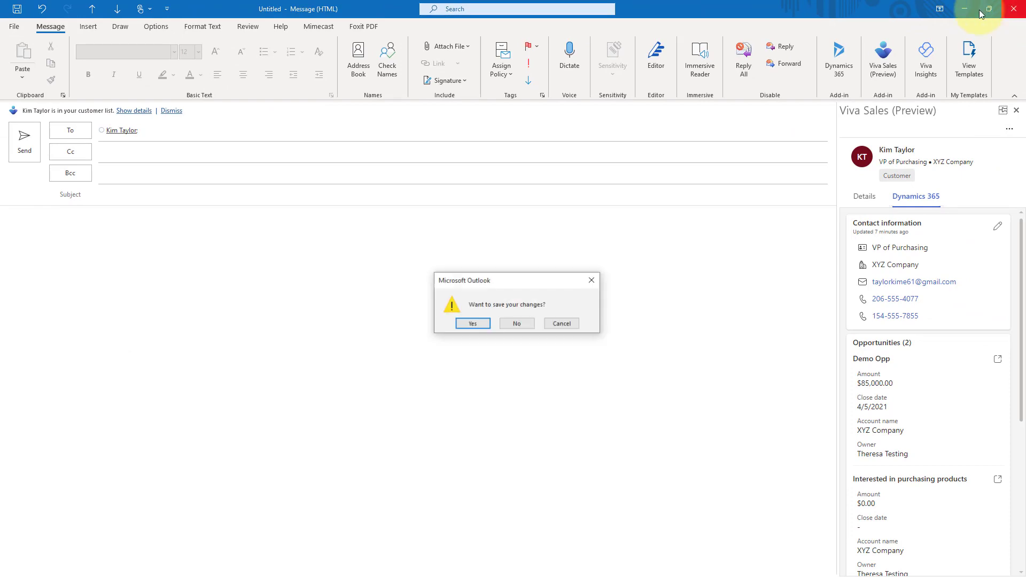
{"action": "left_click", "coordinate": [518, 325]}
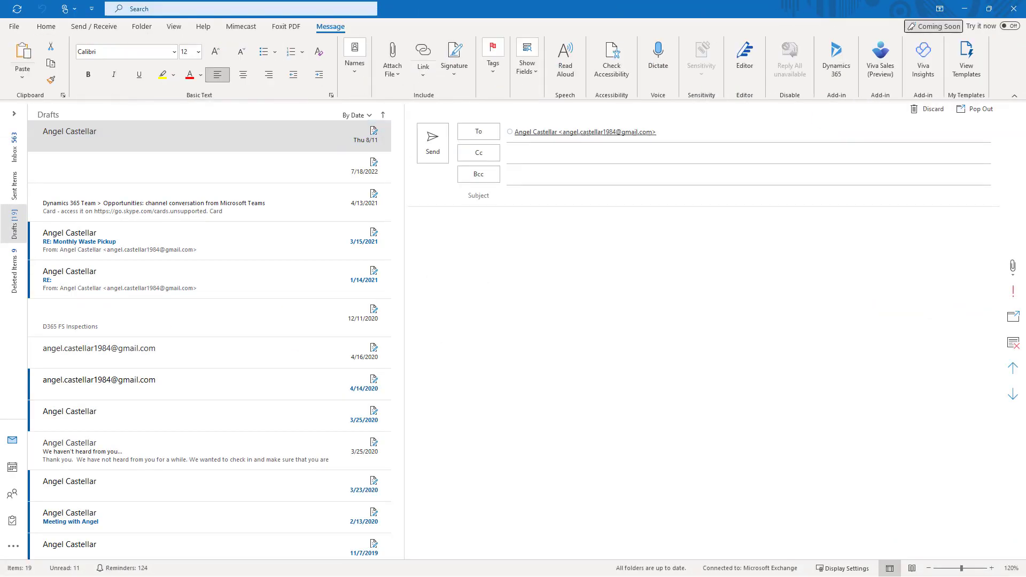